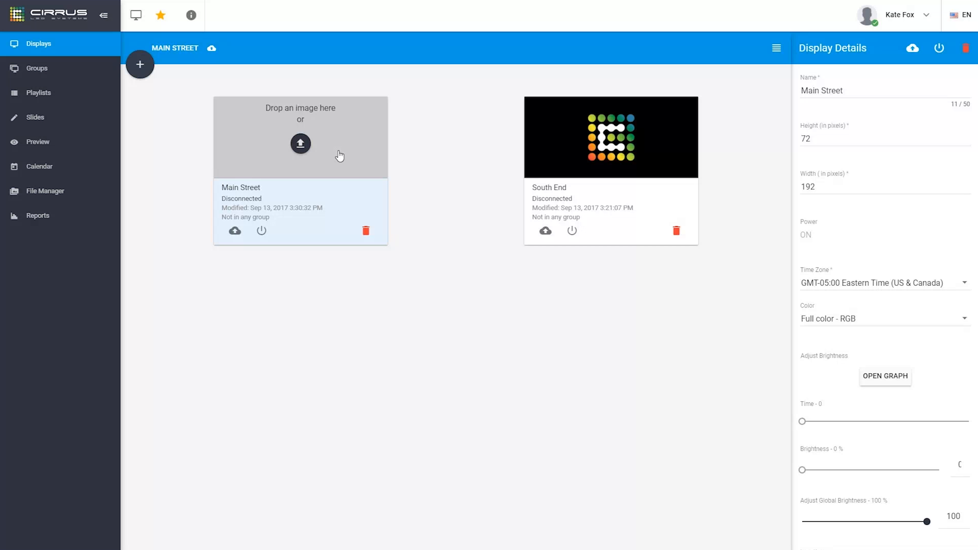
Upload 'cirrus black logo' from the Pictures folder as the Main Street display's image
click(301, 144)
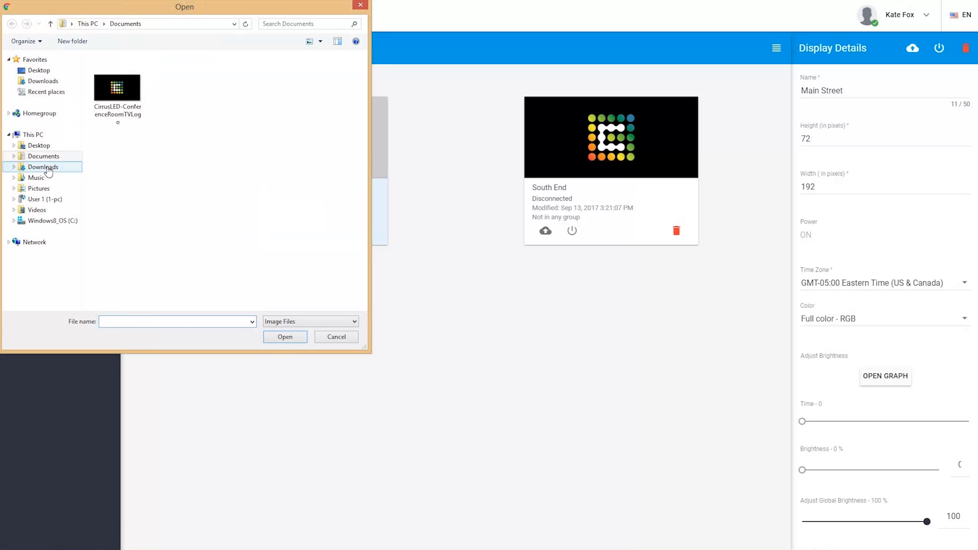
click(51, 189)
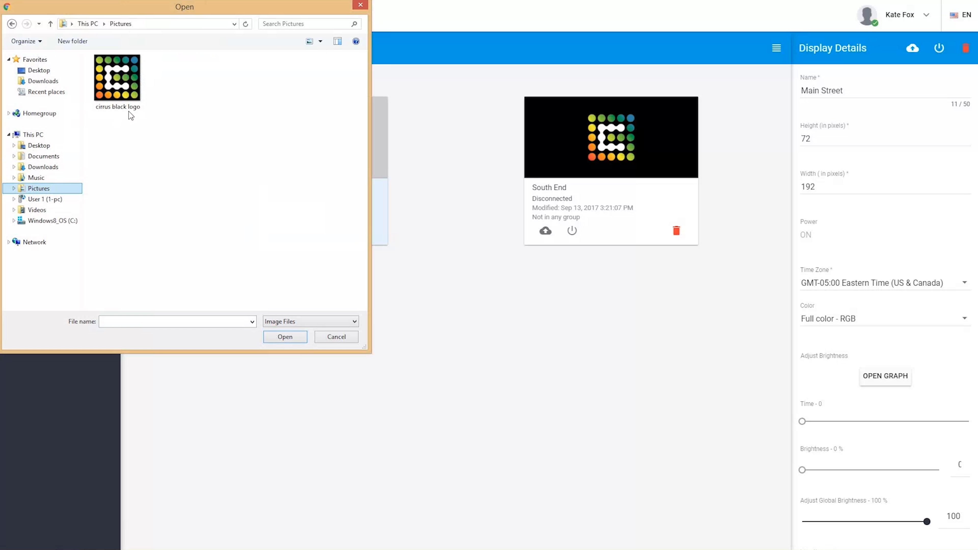
click(124, 89)
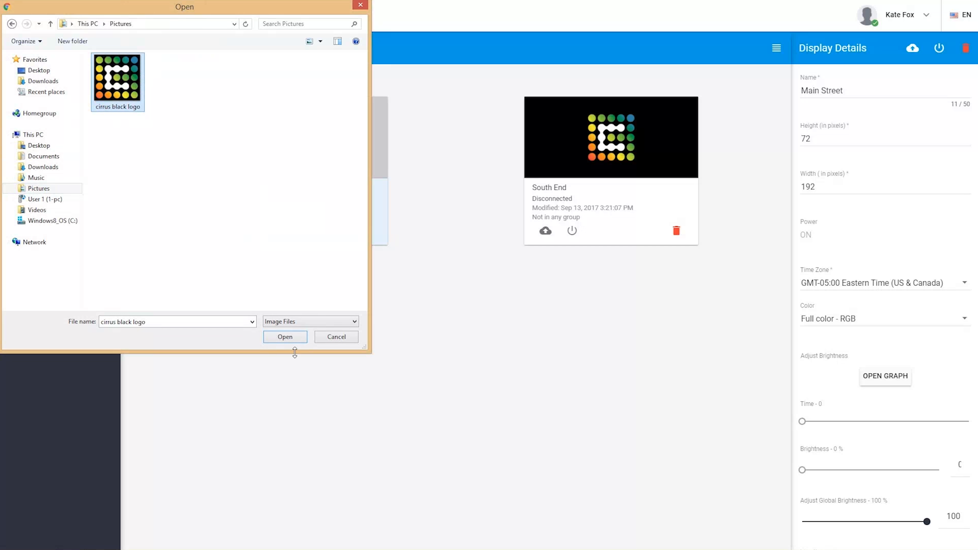
click(285, 337)
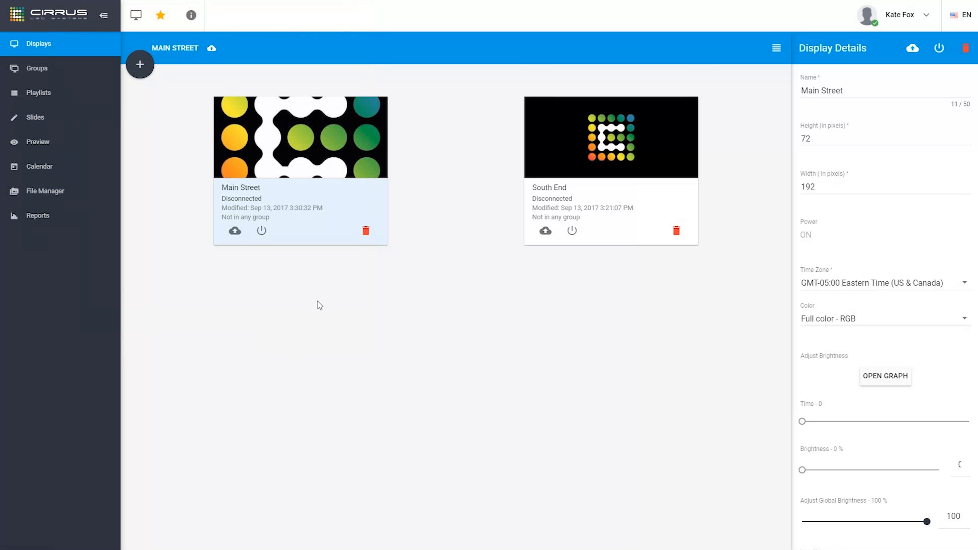
mouse_move(336, 157)
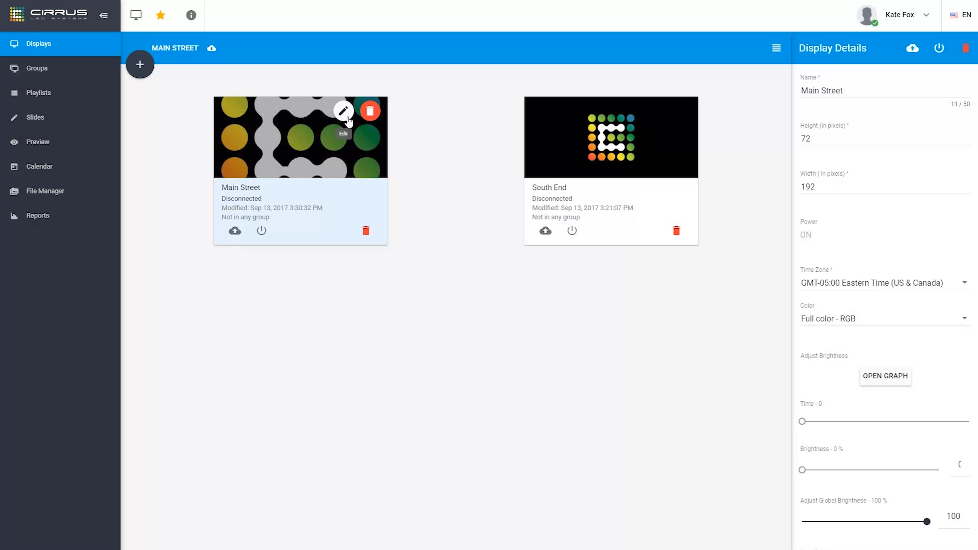
Delete the Main Street thumbnail image and scroll down to the brightness and location details
click(372, 116)
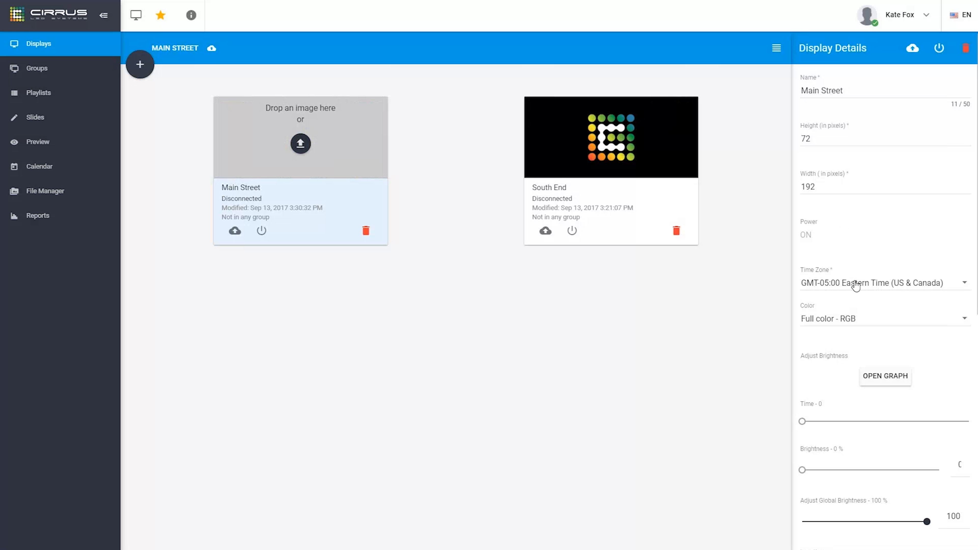
scroll(918, 244, down, 5)
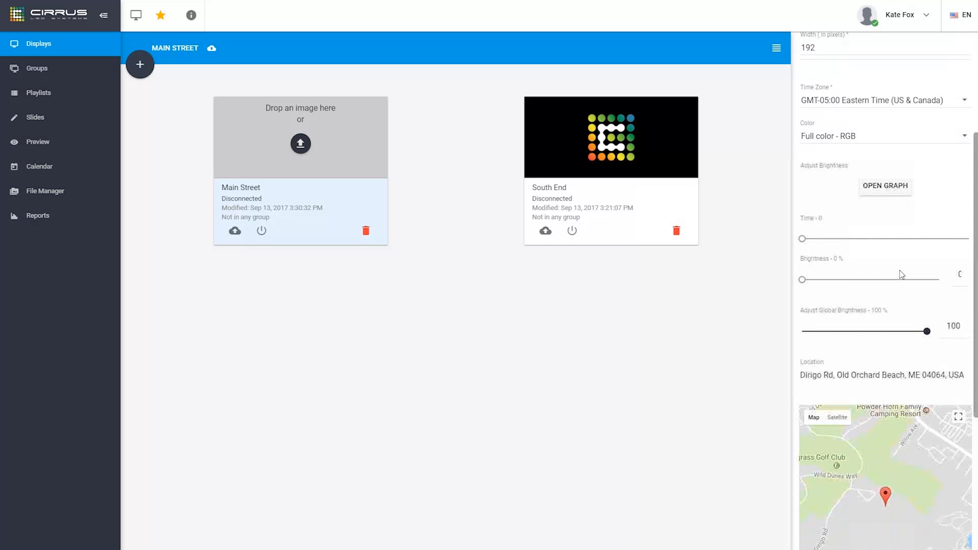
scroll(896, 275, down, 1)
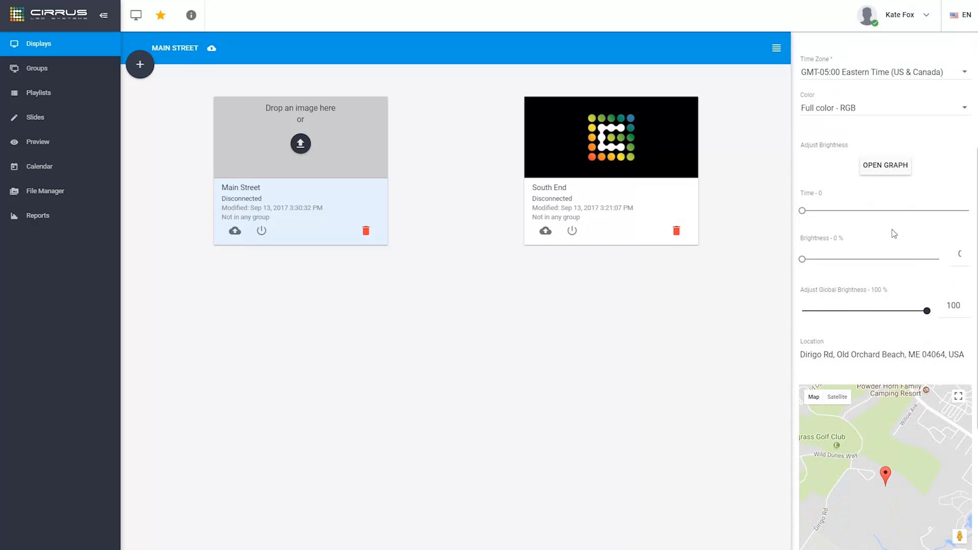
On the hourly brightness graph, drag the hour-22 point from 100% down to 60%
click(869, 172)
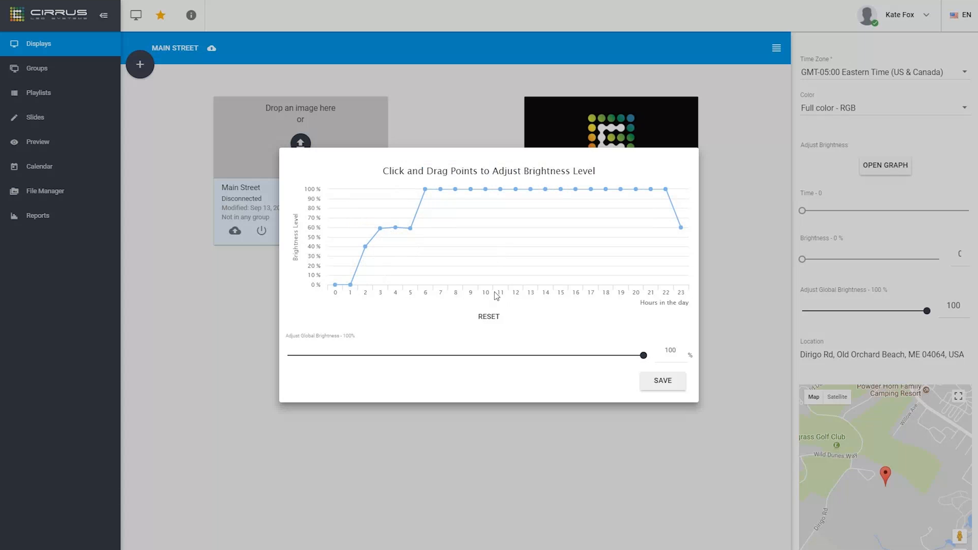
drag(665, 190, 661, 228)
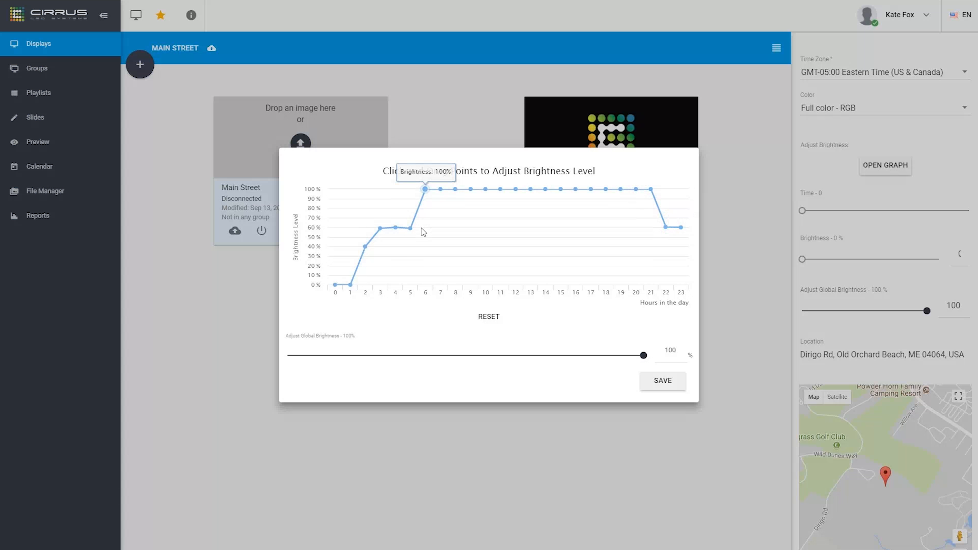
Save the brightness curve, then use the sliders to set hour 21's brightness to 69%
click(669, 383)
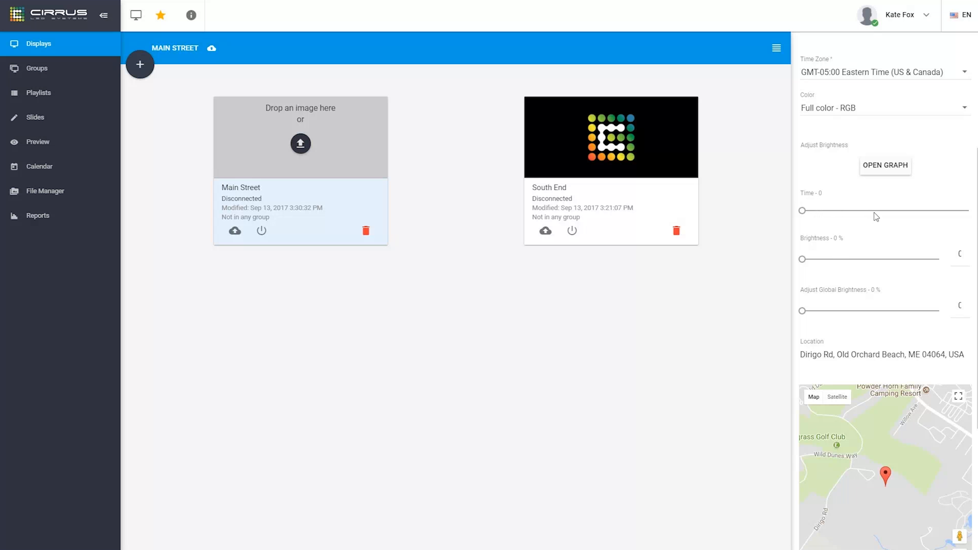
drag(803, 213, 910, 215)
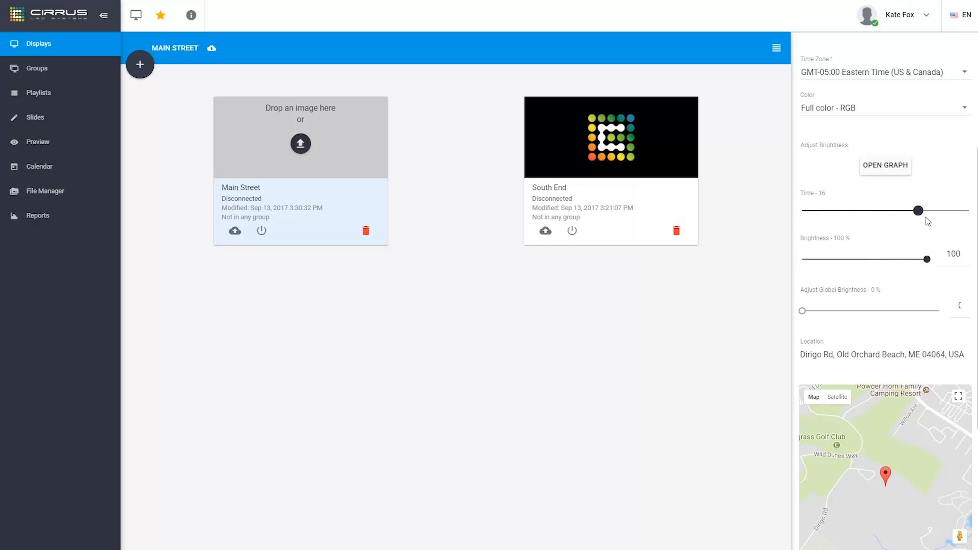
drag(955, 219, 956, 220)
drag(928, 260, 889, 258)
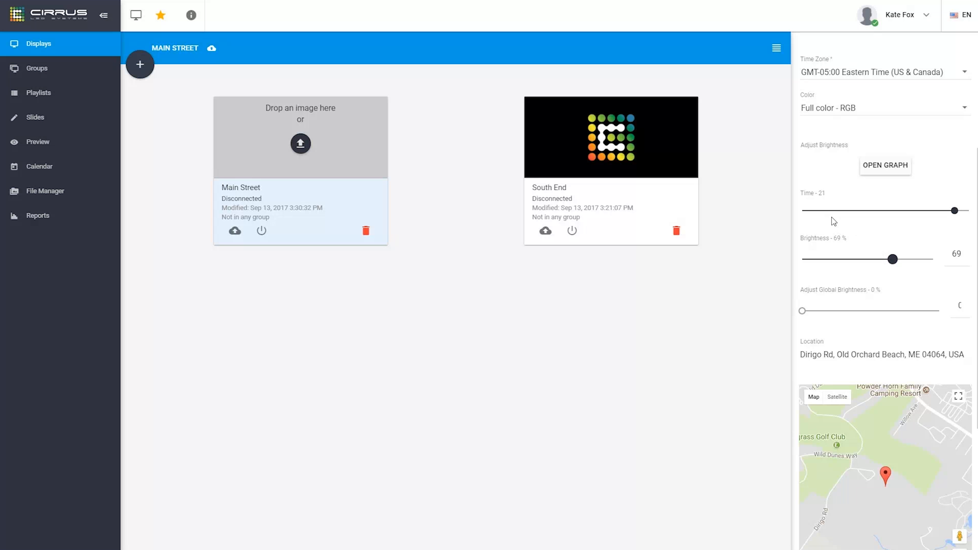
scroll(834, 221, down, 1)
scroll(831, 217, down, 3)
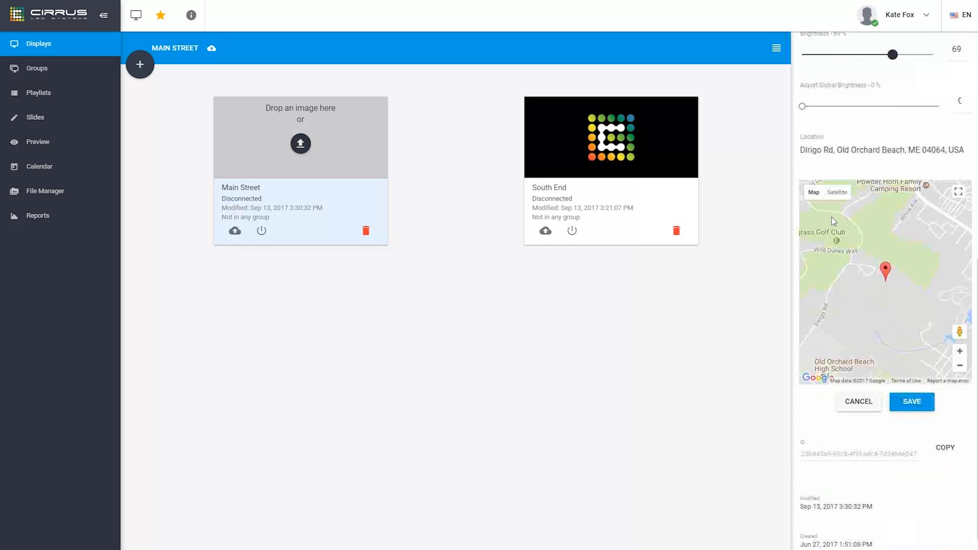
Save the settings, replace the location with the suggested West Roxbury street address, and save
click(916, 390)
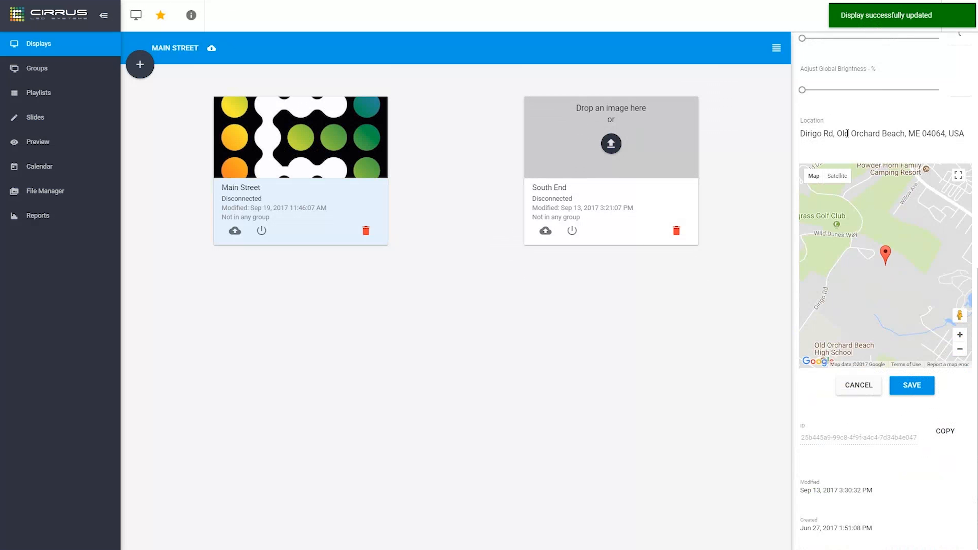
click(900, 133)
triple_click(900, 134)
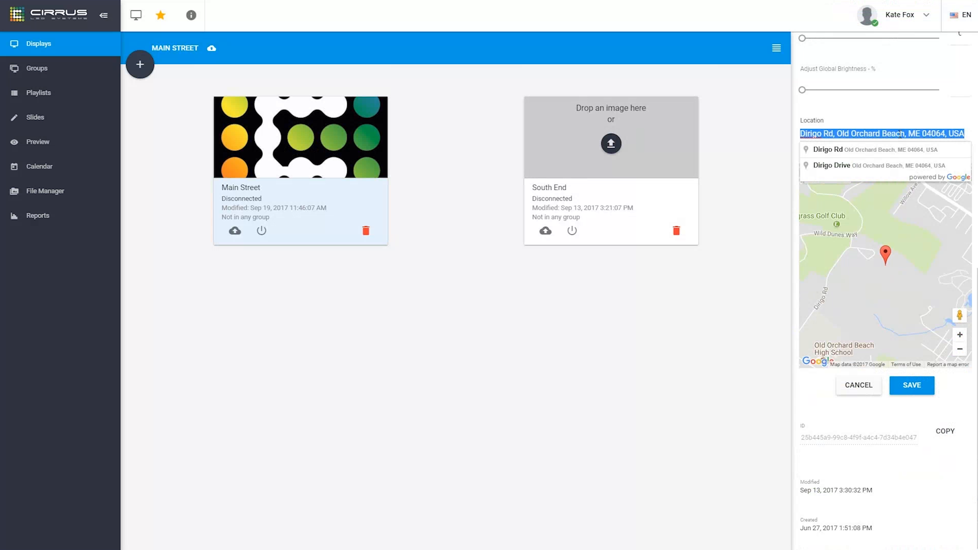
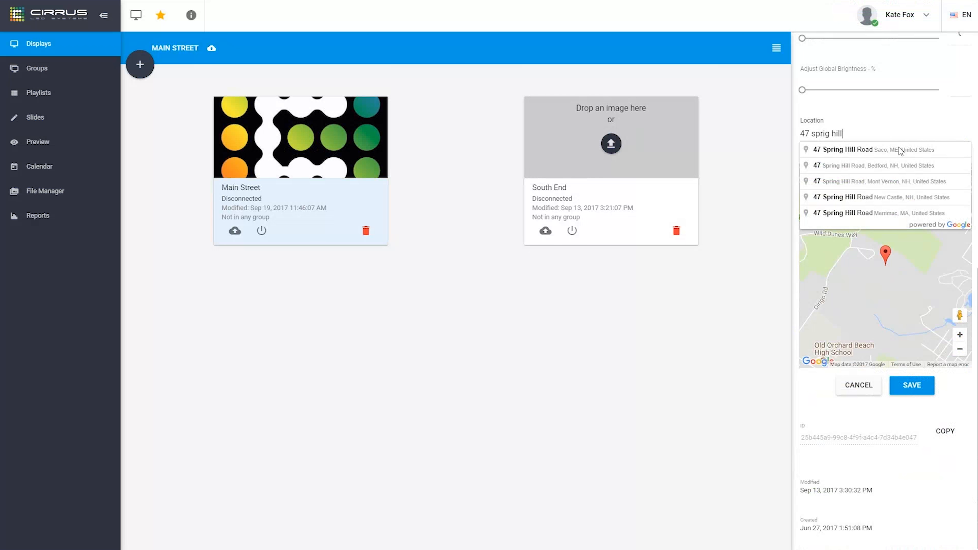
click(900, 150)
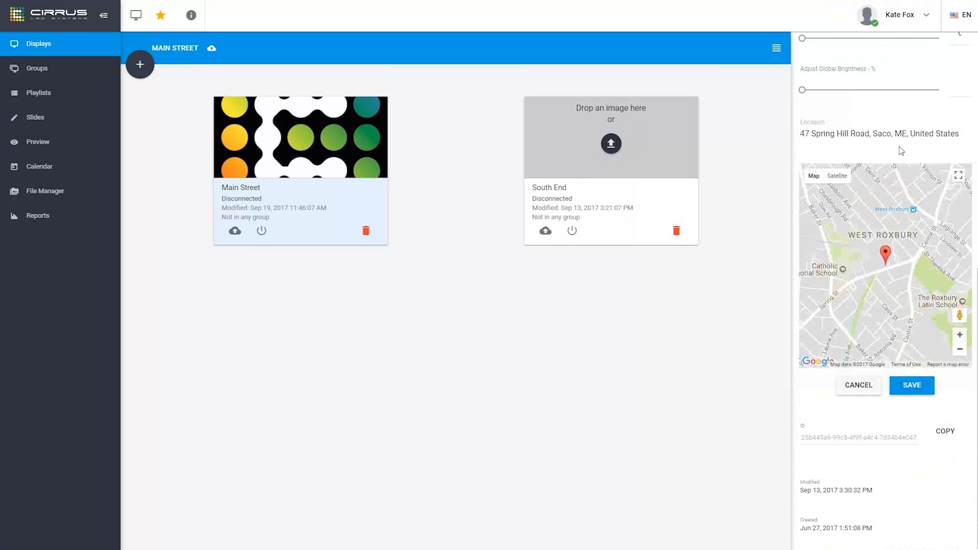
click(920, 387)
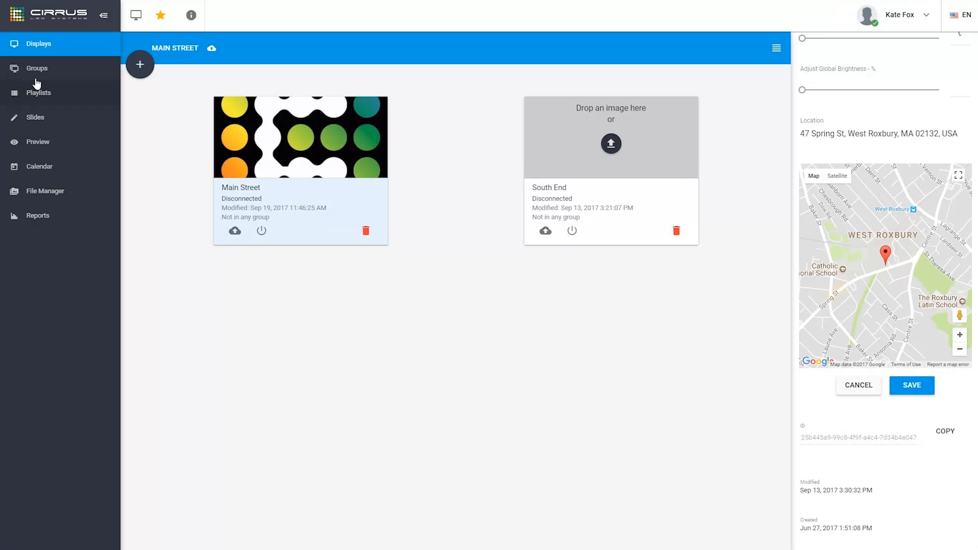
From Playlists, open a new playlist form named 'Closed SLides' with Normal transition speed
click(39, 93)
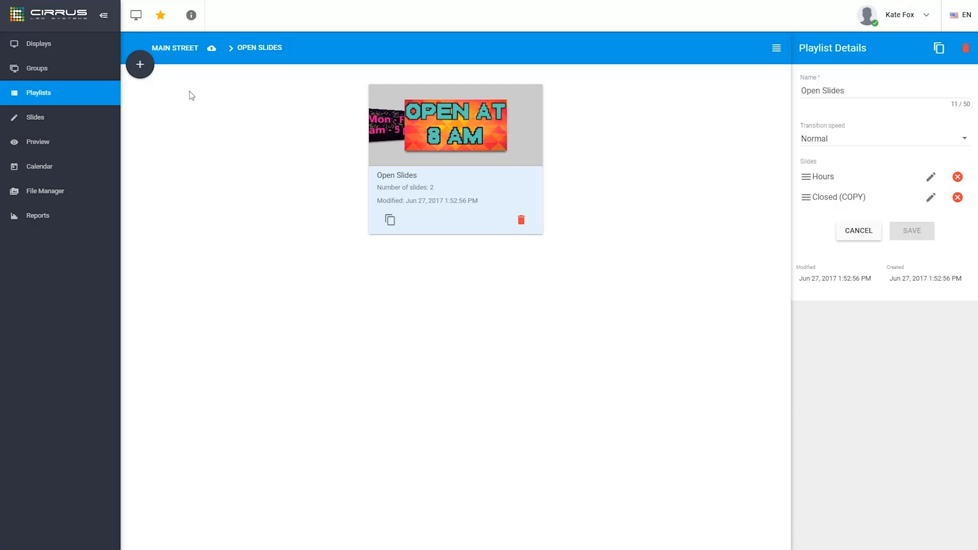
click(142, 73)
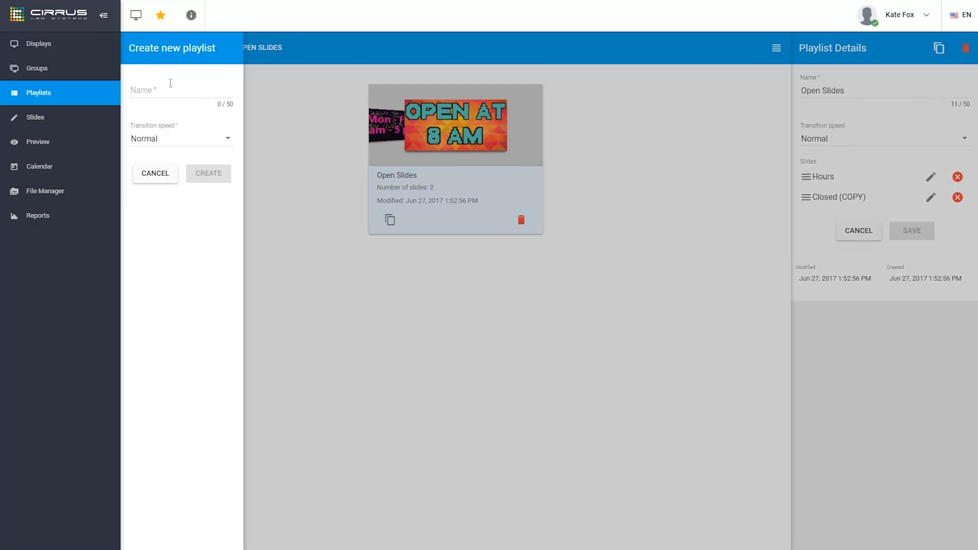
click(177, 90)
text(Closed SLides)
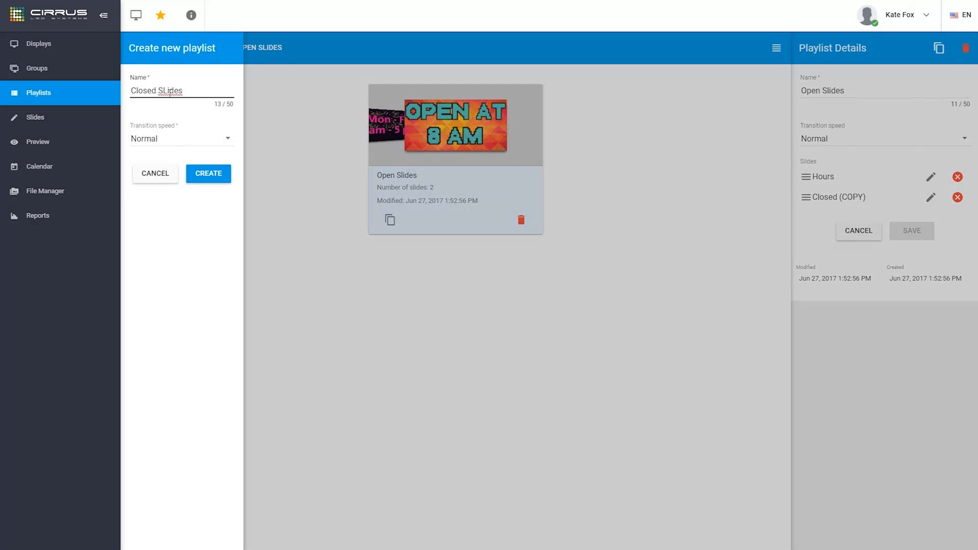
click(196, 141)
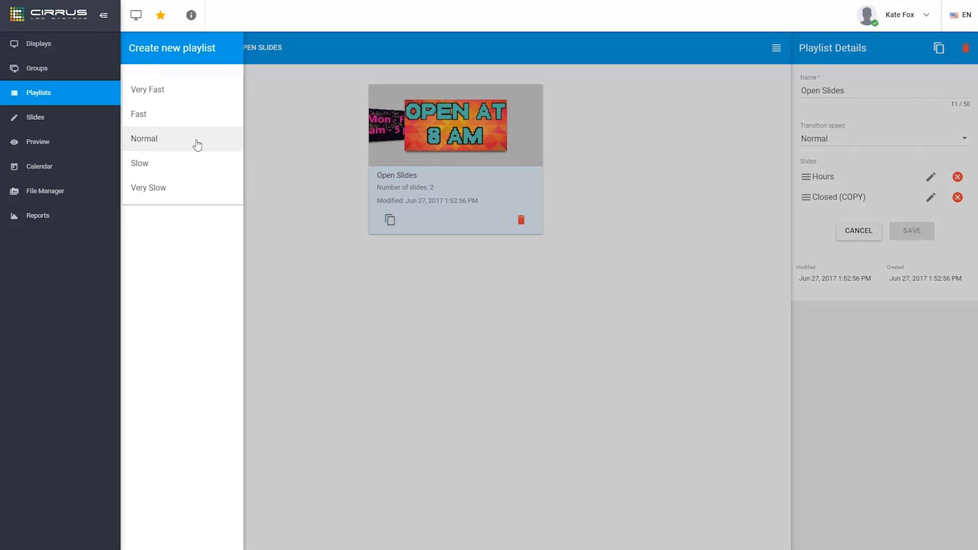
click(195, 146)
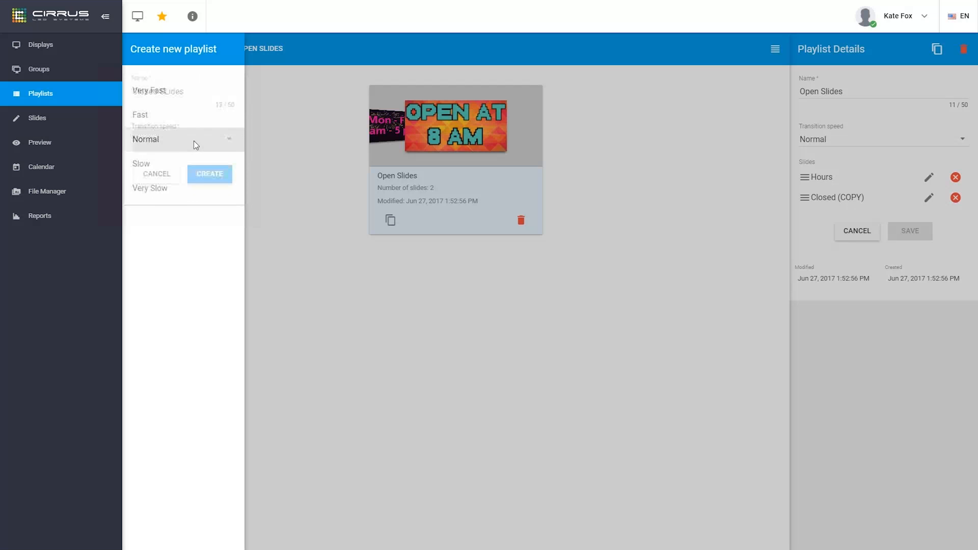
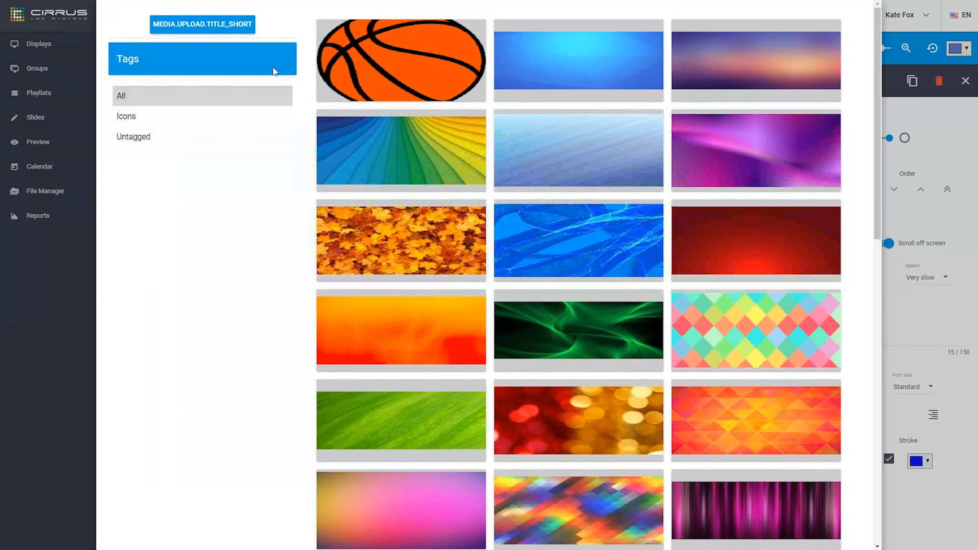
Upload the 'cirrus black logo' image and add it to the slide
click(191, 25)
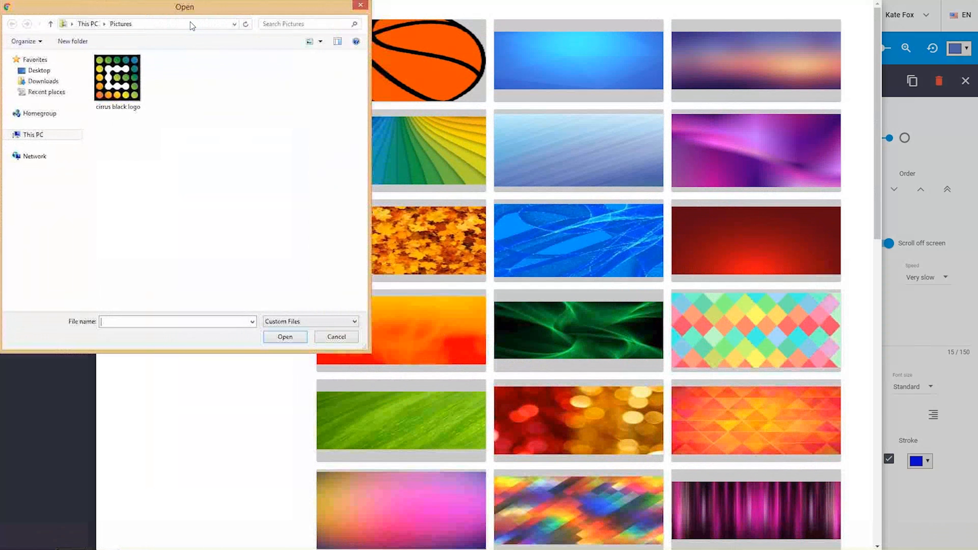
click(132, 72)
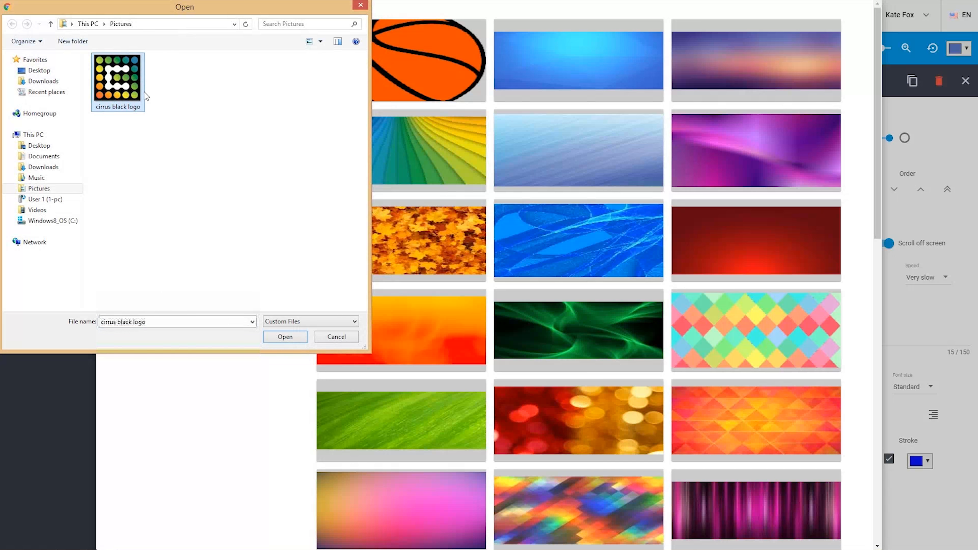
click(293, 334)
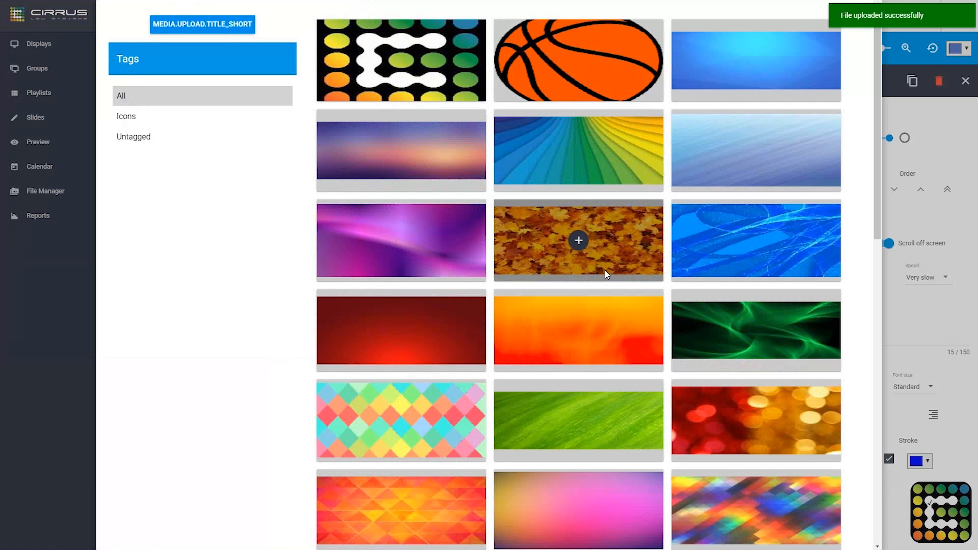
click(402, 62)
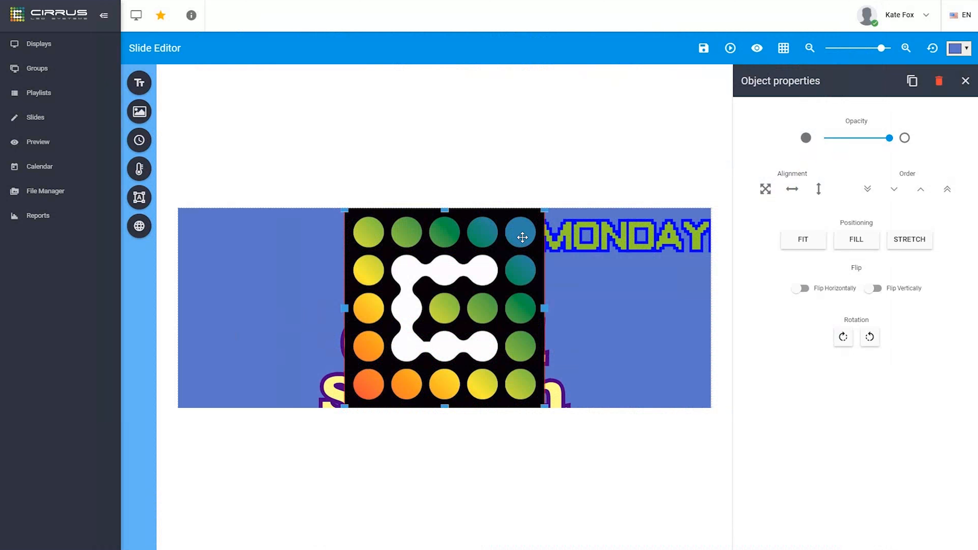
Shrink the logo, move it into the slide's top-left corner, then centre it
drag(457, 270, 289, 297)
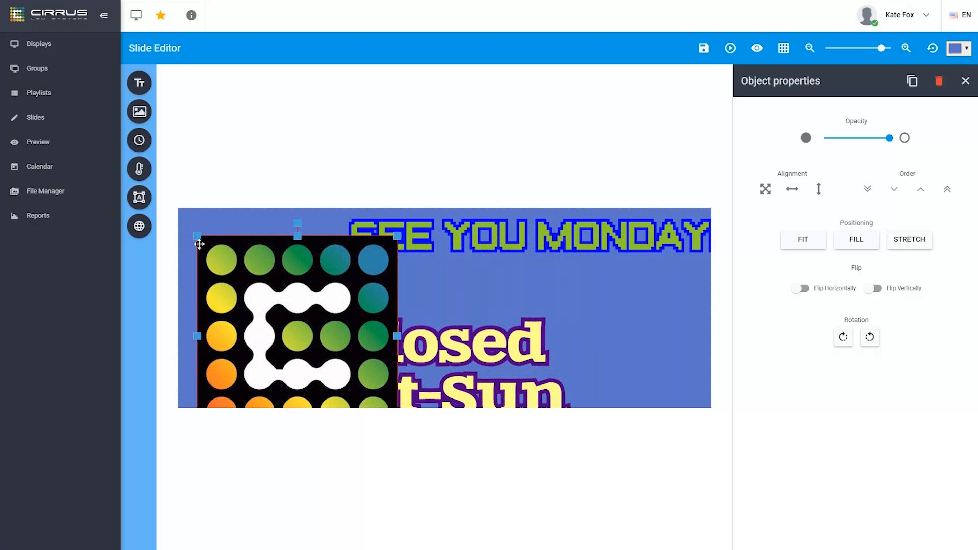
drag(199, 244, 254, 297)
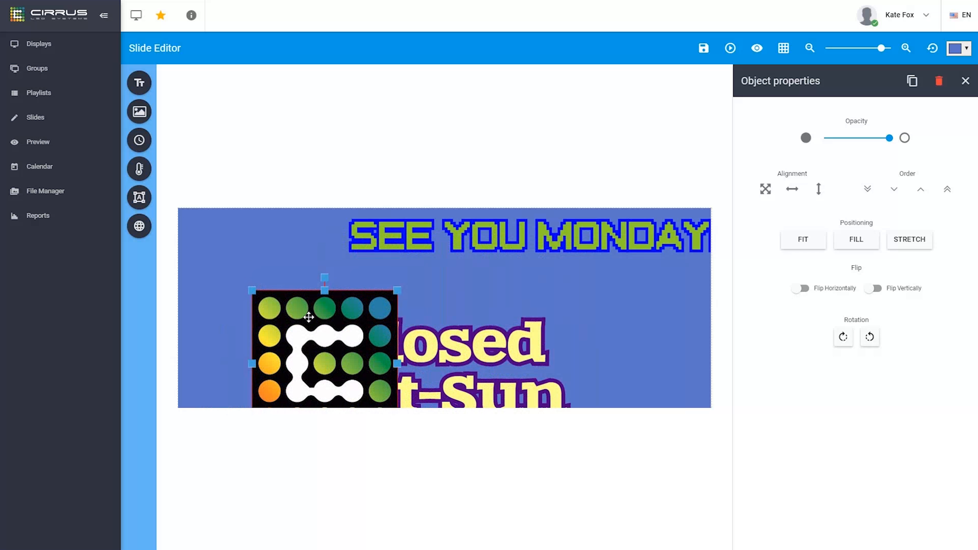
drag(309, 317, 257, 269)
mouse_move(271, 231)
mouse_down()
mouse_move(214, 254)
mouse_move(279, 238)
mouse_move(332, 254)
mouse_move(271, 236)
mouse_up()
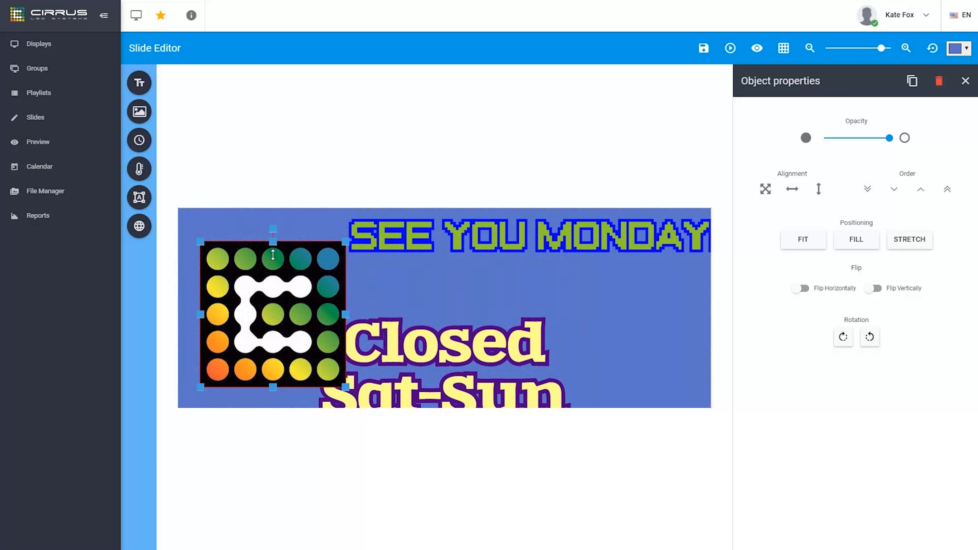
drag(283, 276, 270, 255)
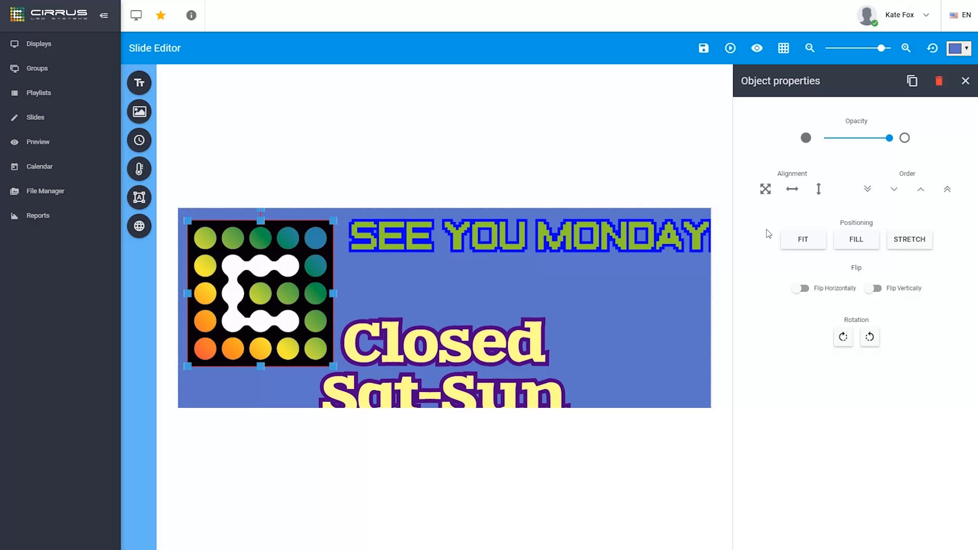
click(765, 189)
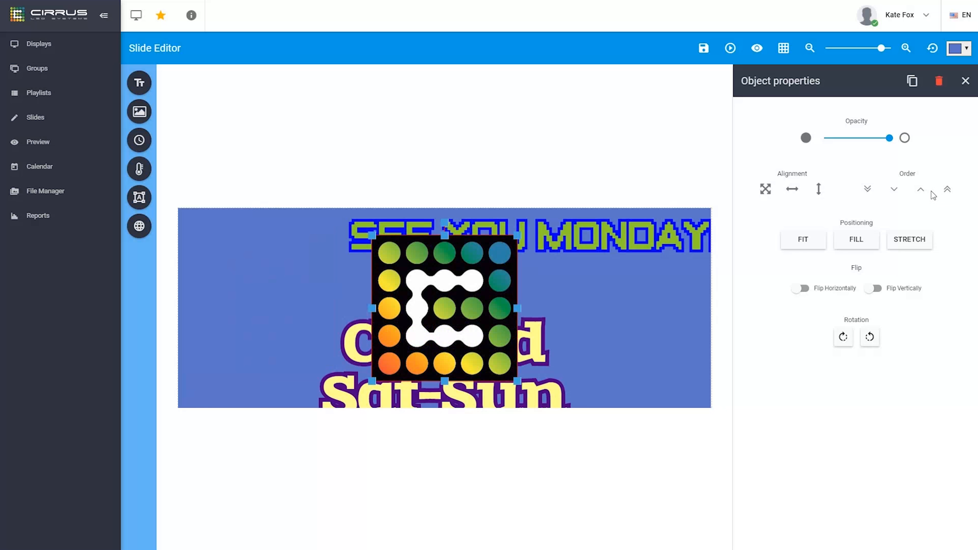
Send the logo behind the text and, after trying Stretch and Fill, set it to Fit
click(867, 189)
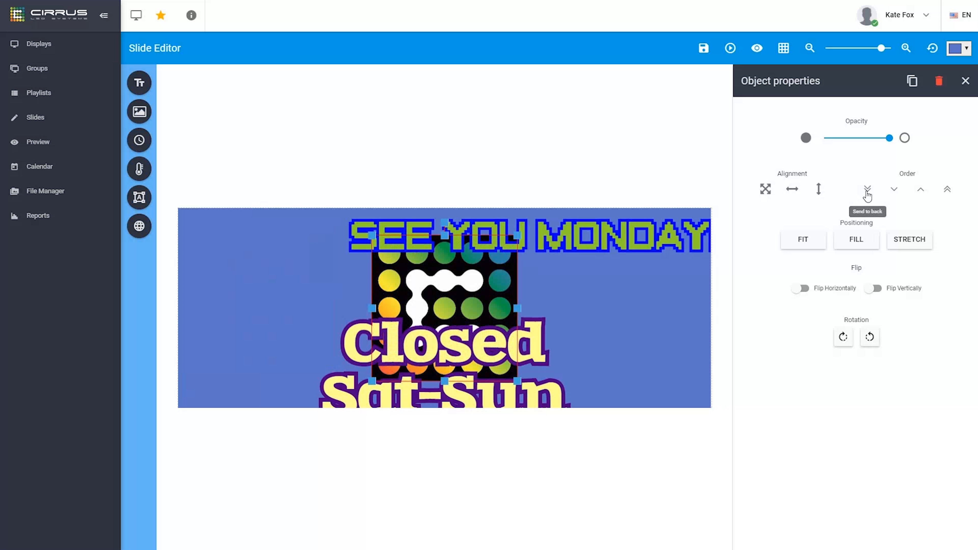
click(911, 240)
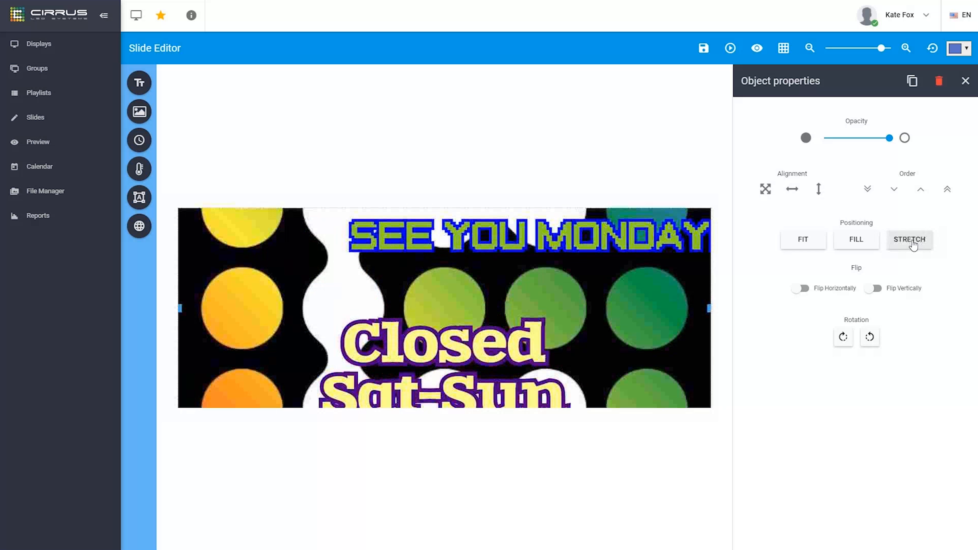
click(860, 241)
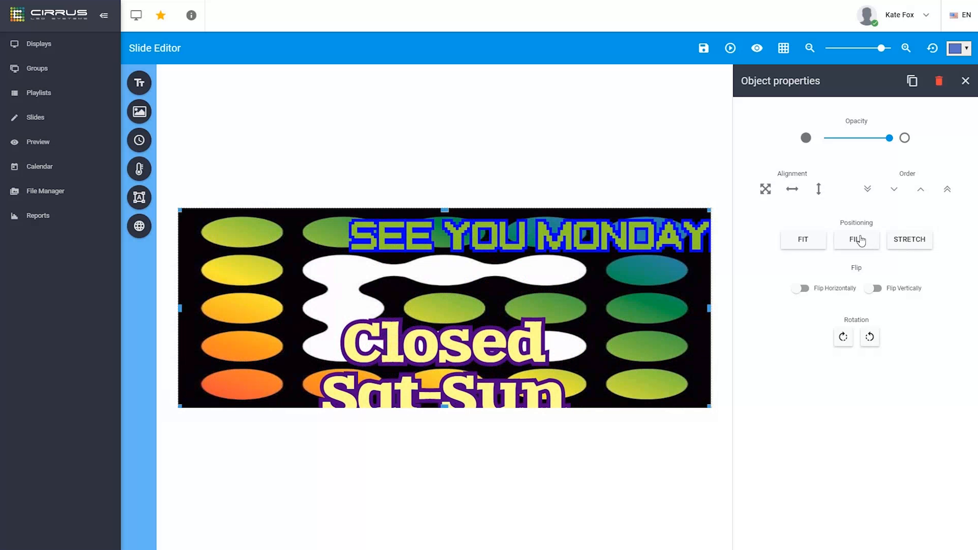
click(811, 241)
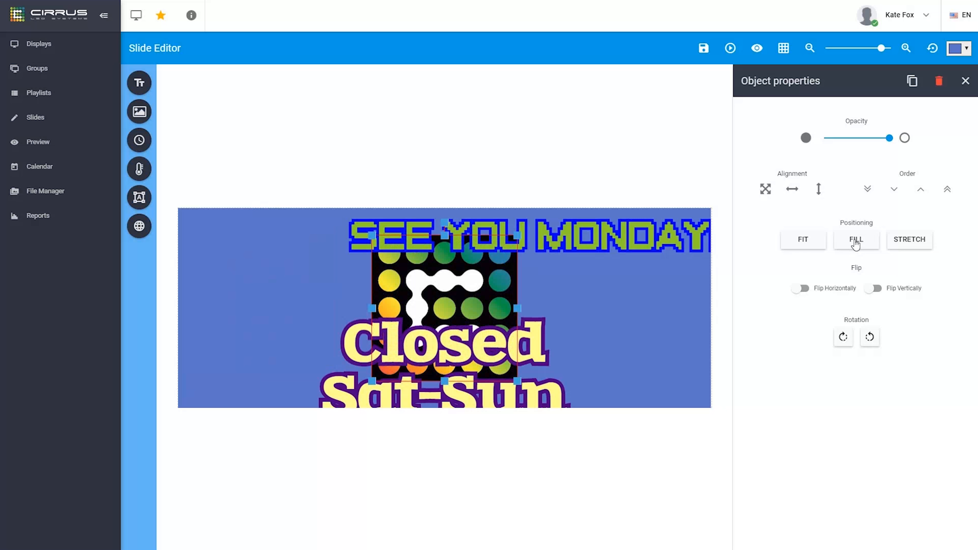
mouse_move(139, 111)
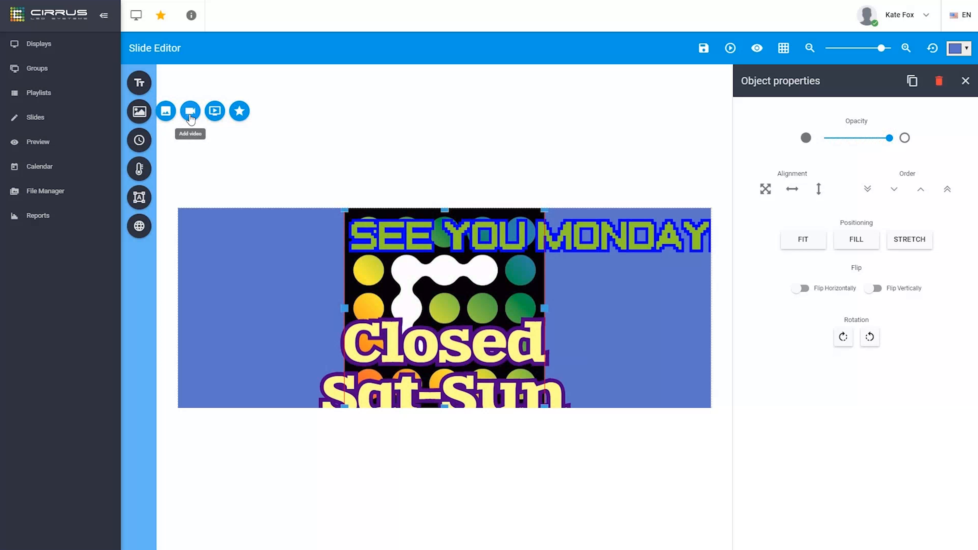
click(190, 111)
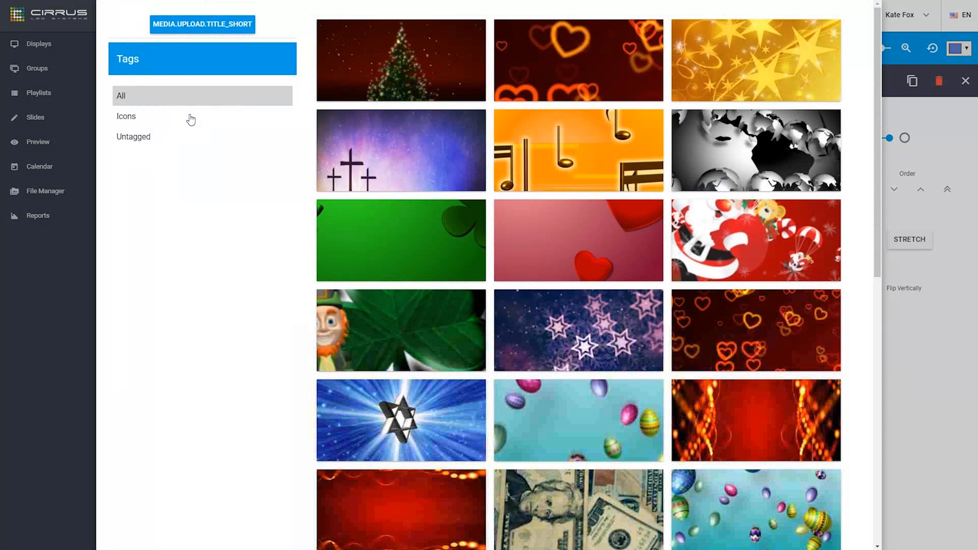
Add the fireworks video filling the slide behind the logo and text, play it, then add a time display
drag(877, 95, 876, 368)
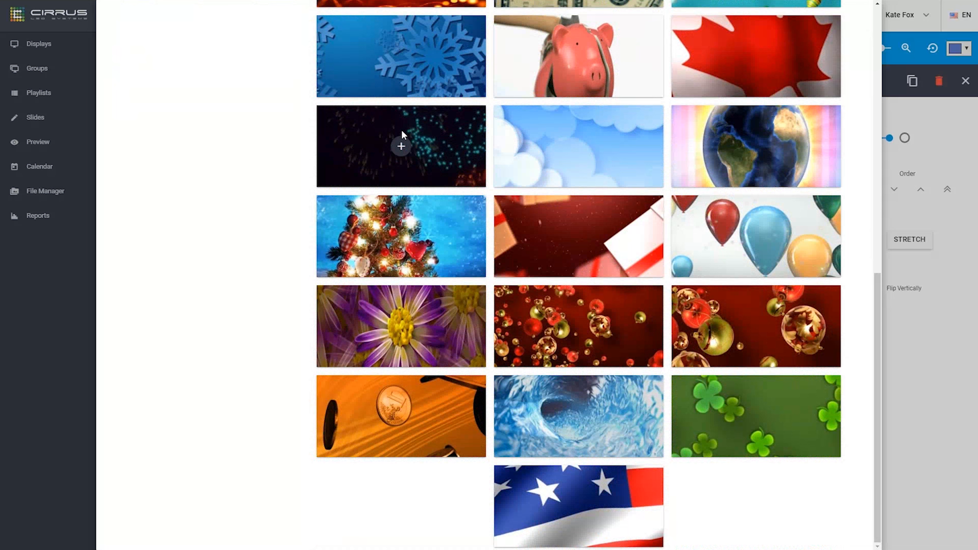
click(401, 146)
click(856, 239)
click(868, 189)
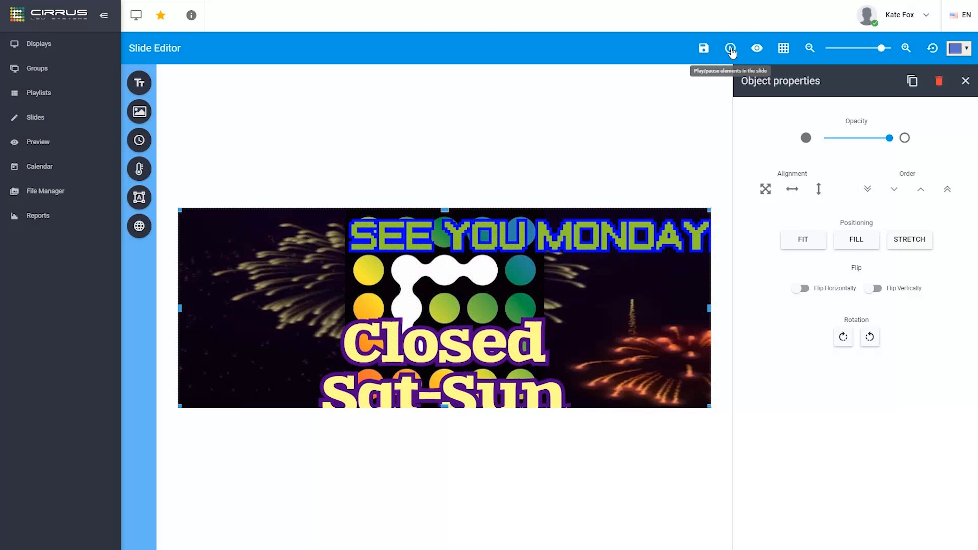
click(139, 111)
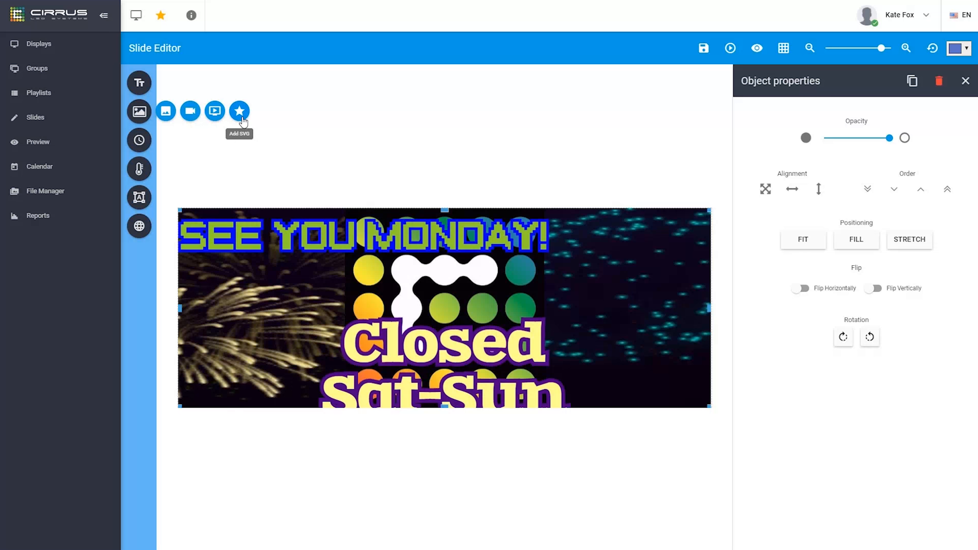
click(145, 147)
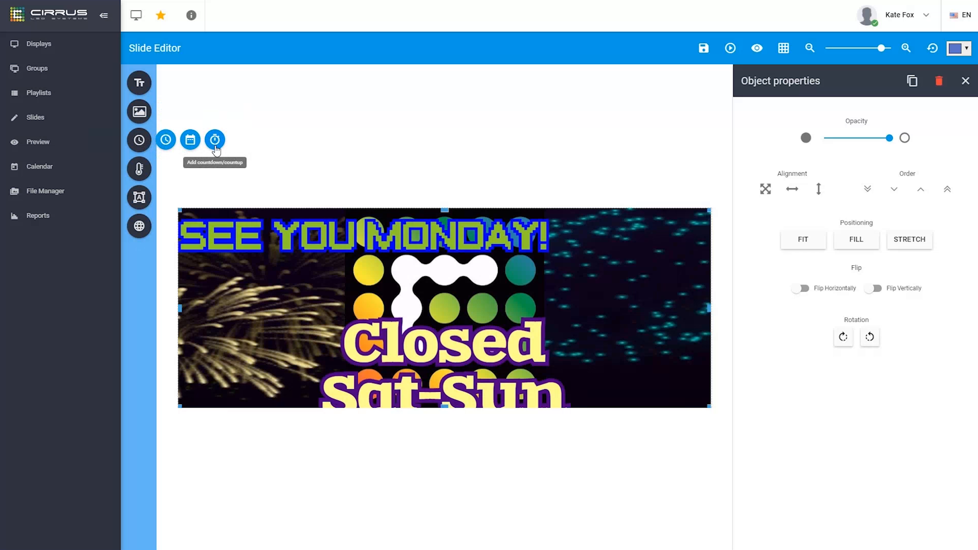
click(167, 140)
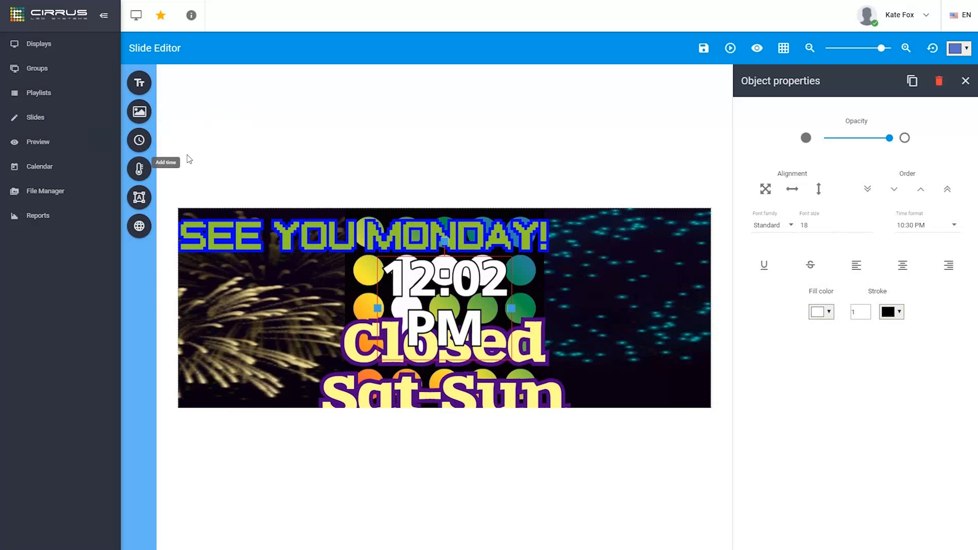
Move the clock to the left, use the 10:30 time format, and colour it pink (#ff00a7)
drag(471, 286, 282, 297)
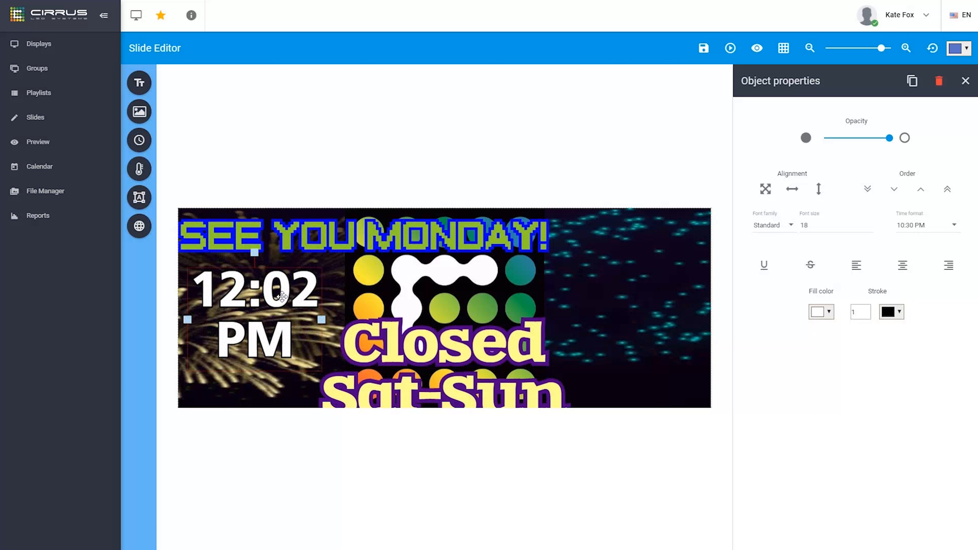
drag(282, 297, 282, 297)
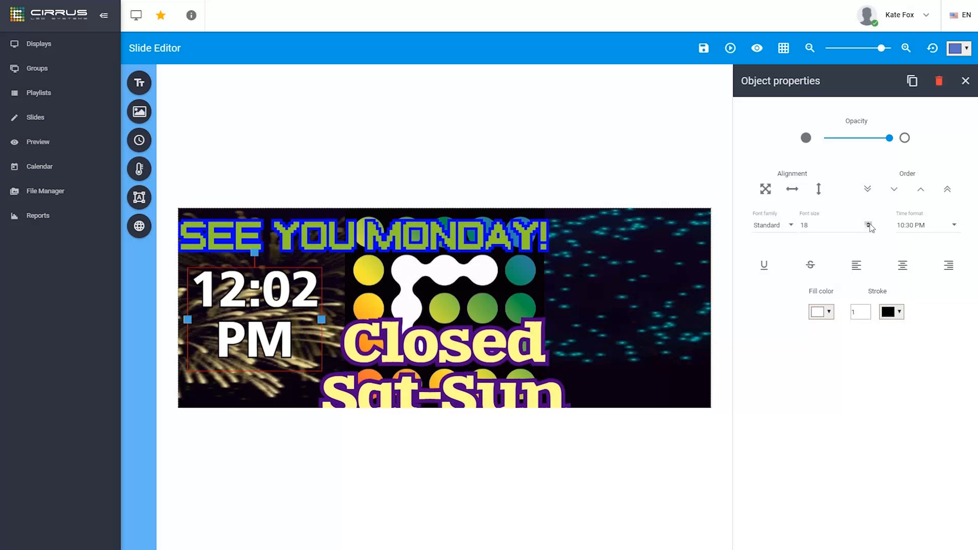
click(954, 228)
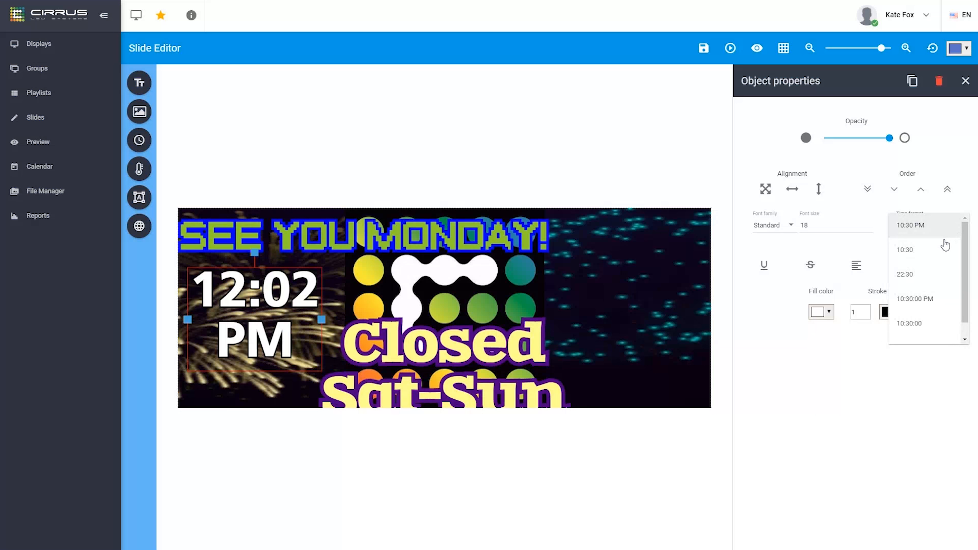
click(931, 254)
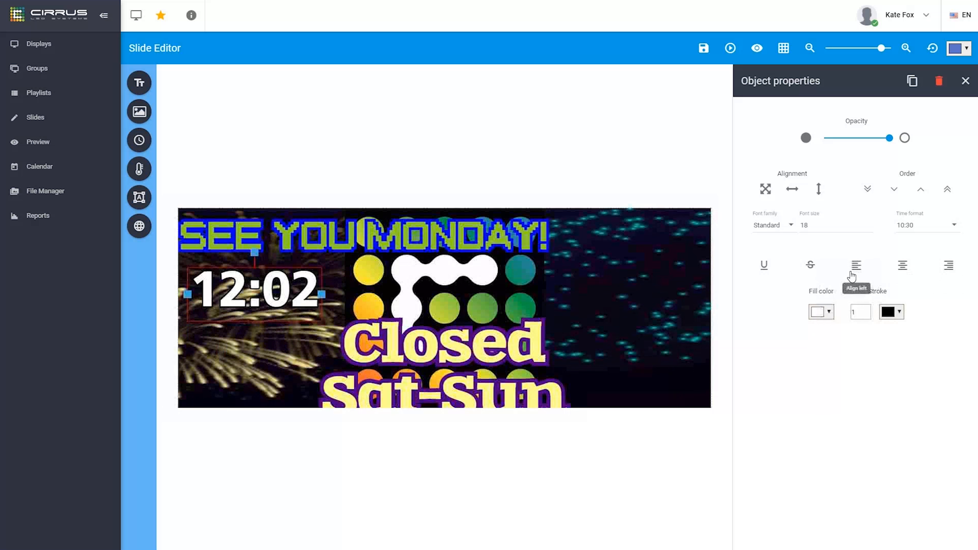
click(829, 320)
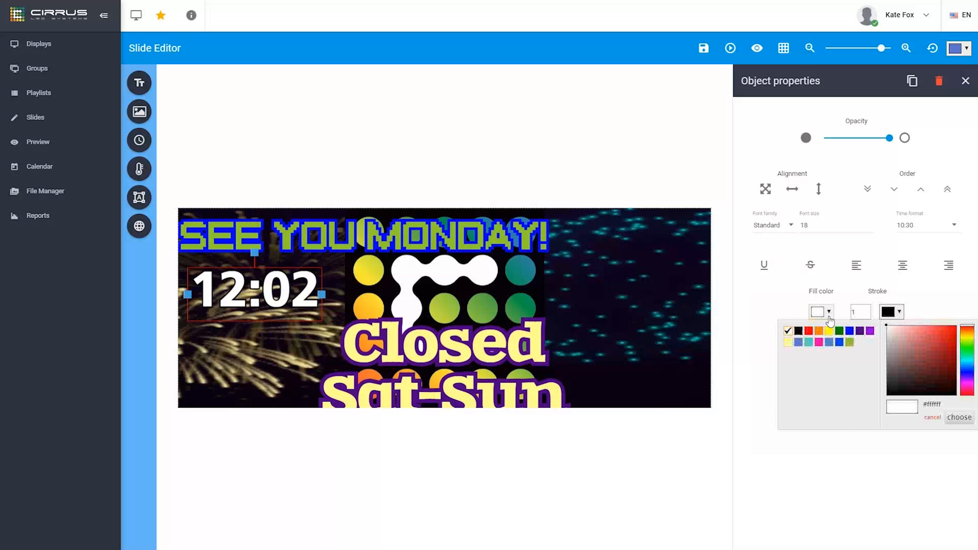
click(820, 343)
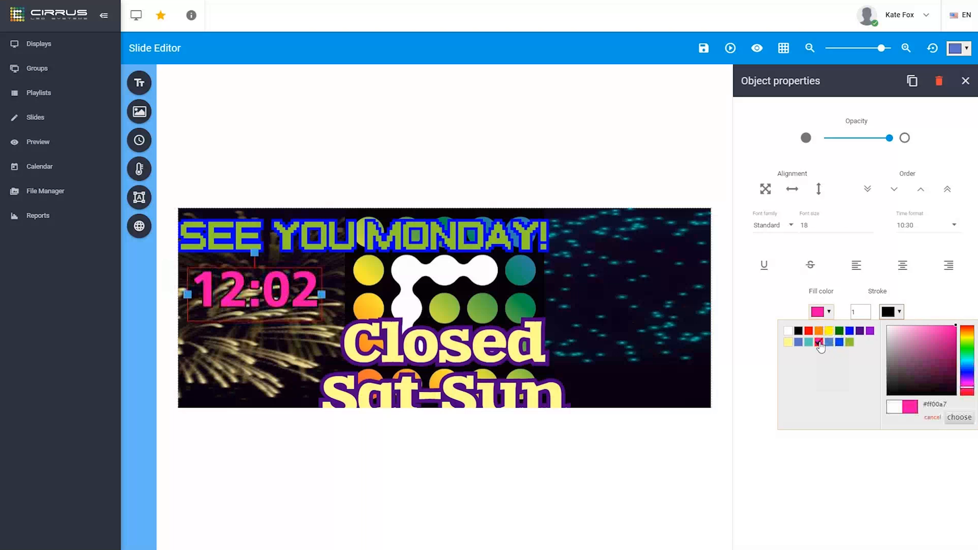
click(923, 300)
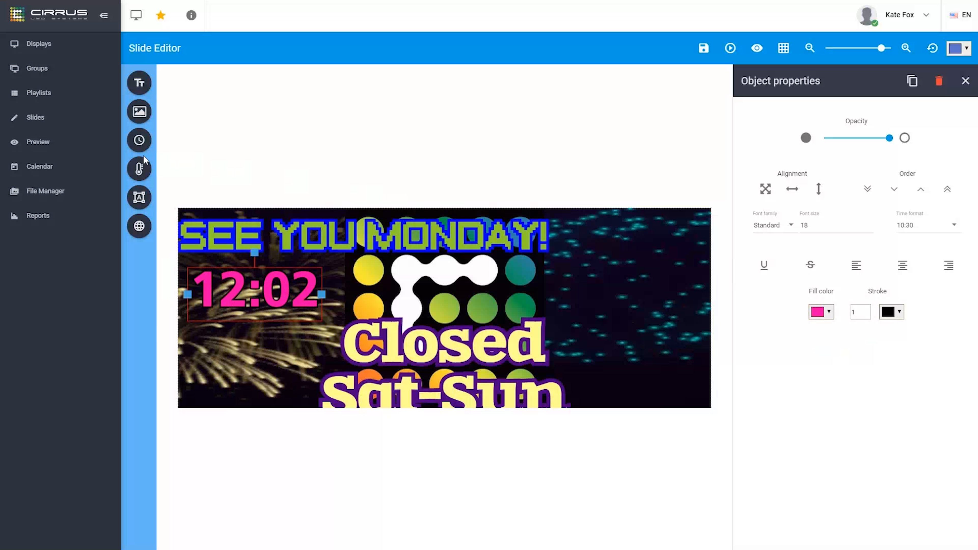
Add the 64°F temperature display on the right and switch to the realistic weather icon set
click(141, 173)
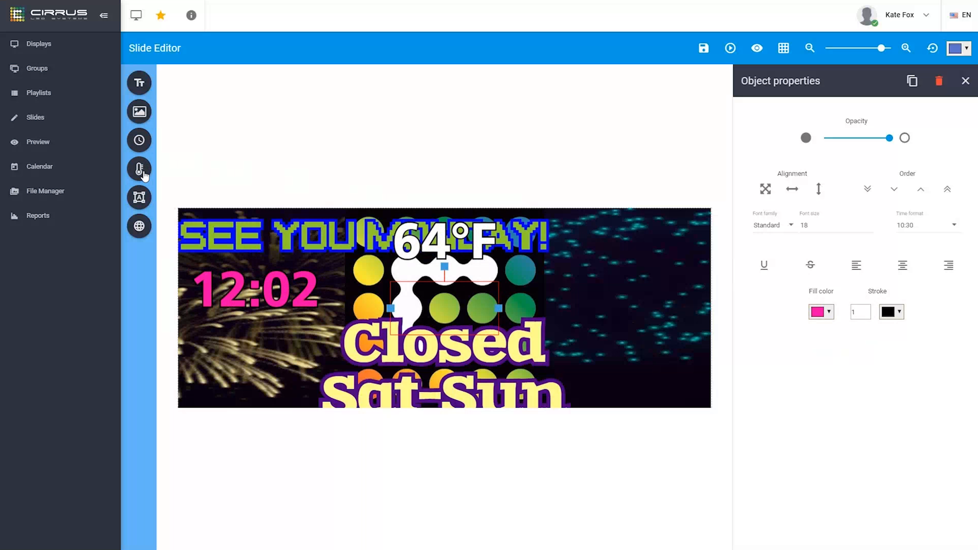
drag(430, 306, 626, 315)
drag(227, 236, 655, 249)
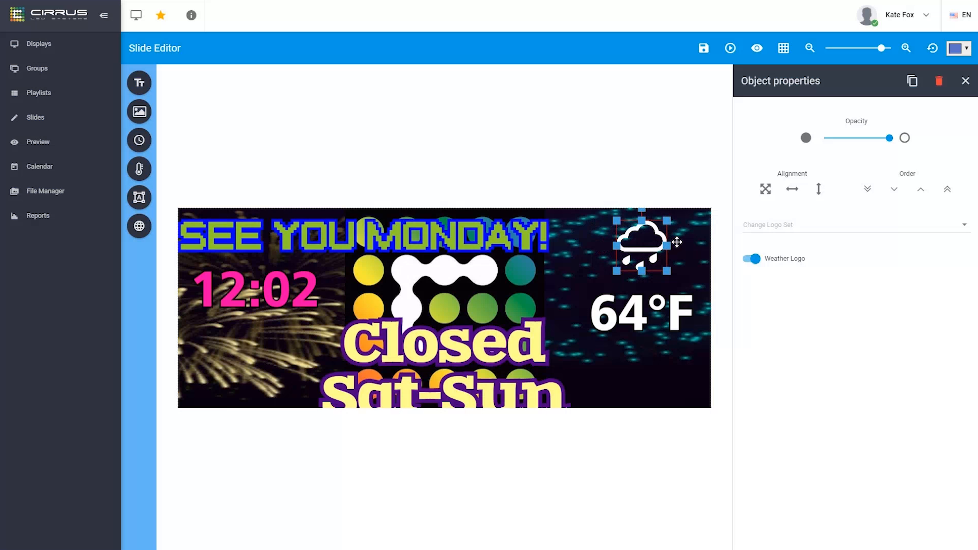
click(829, 230)
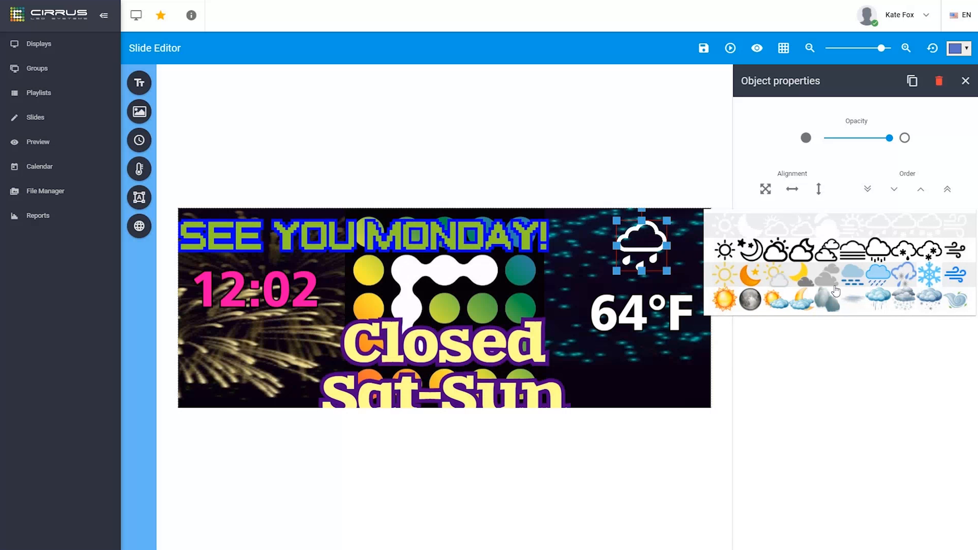
click(830, 299)
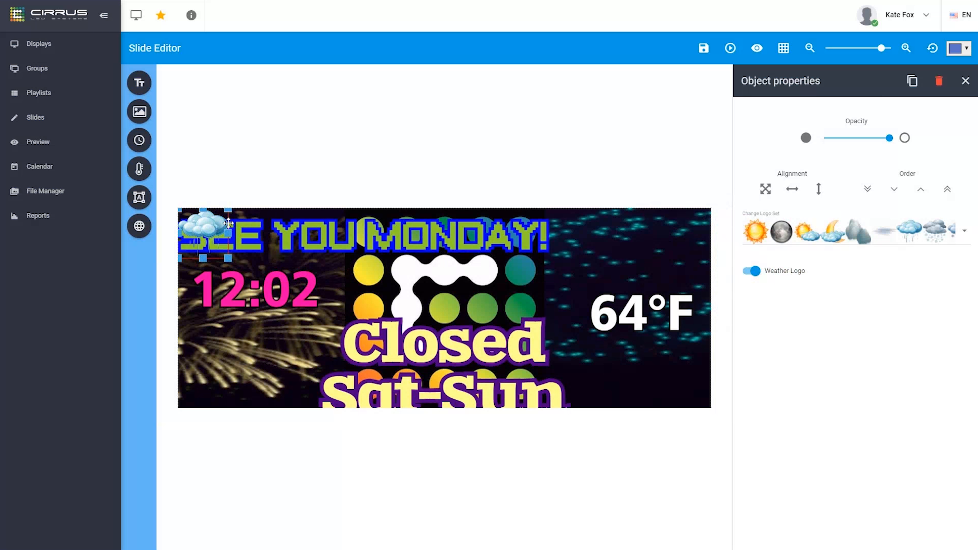
Enlarge the weather cloud in the top-right corner and place the 64°F temperature beneath it
drag(214, 229, 455, 253)
drag(657, 251, 693, 234)
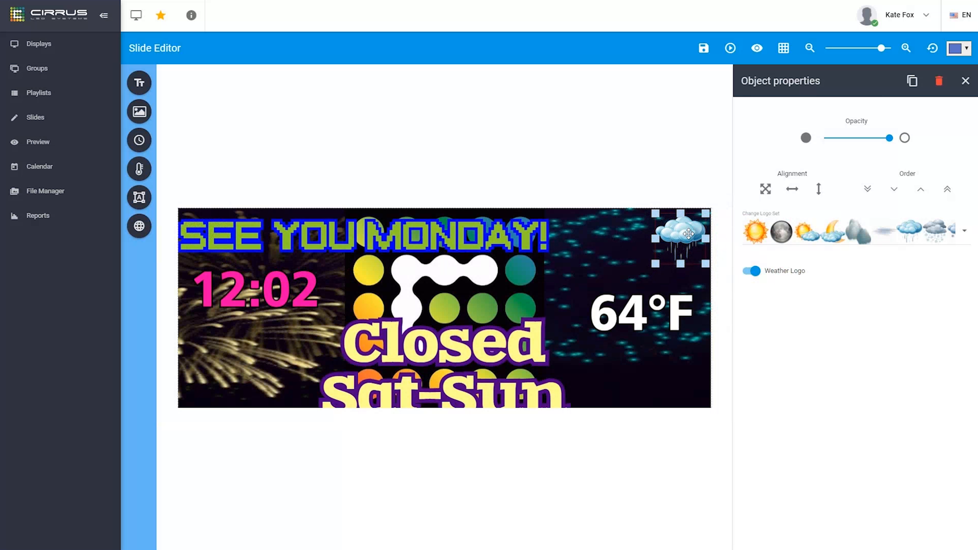
drag(651, 265, 585, 331)
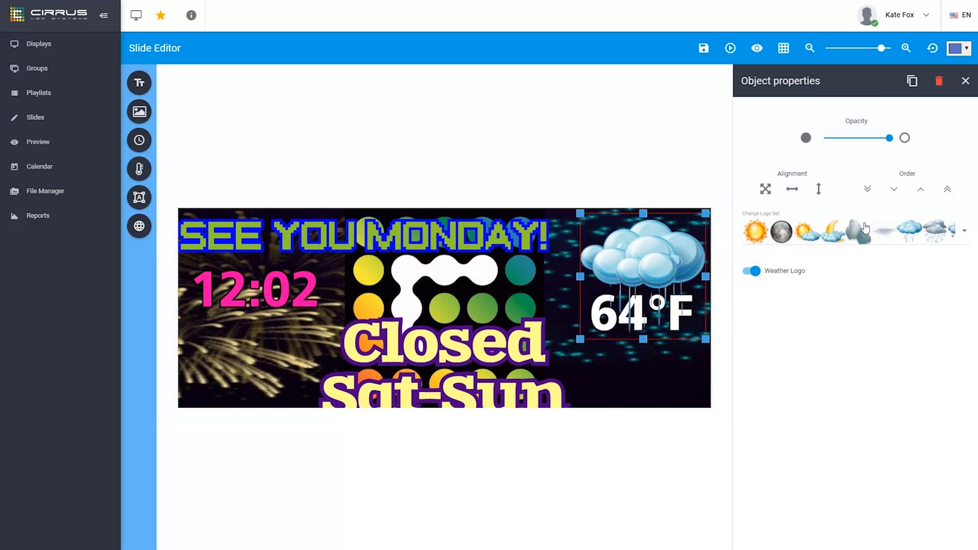
click(636, 307)
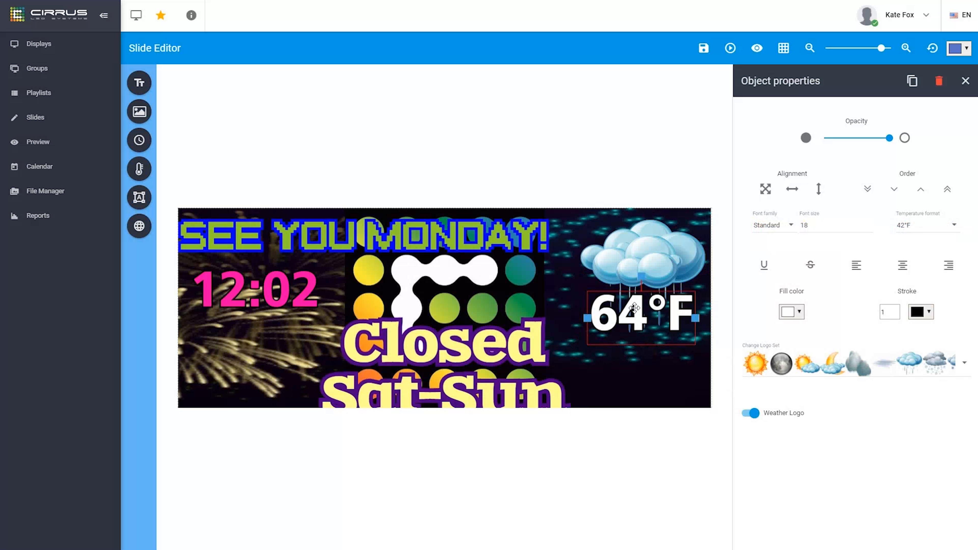
drag(634, 307, 624, 348)
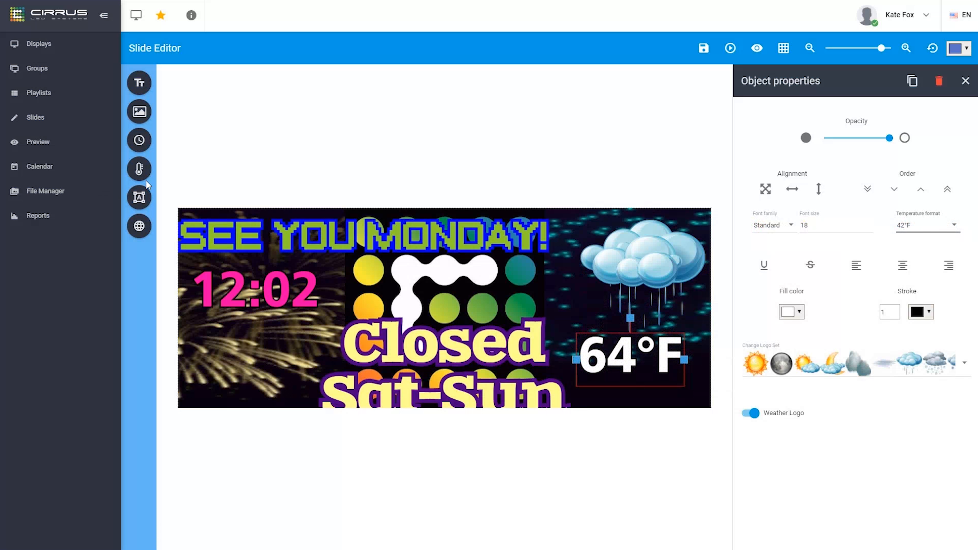
Add a yellow-filled circle and stretch it into a wide ellipse over the clock on the left
click(143, 201)
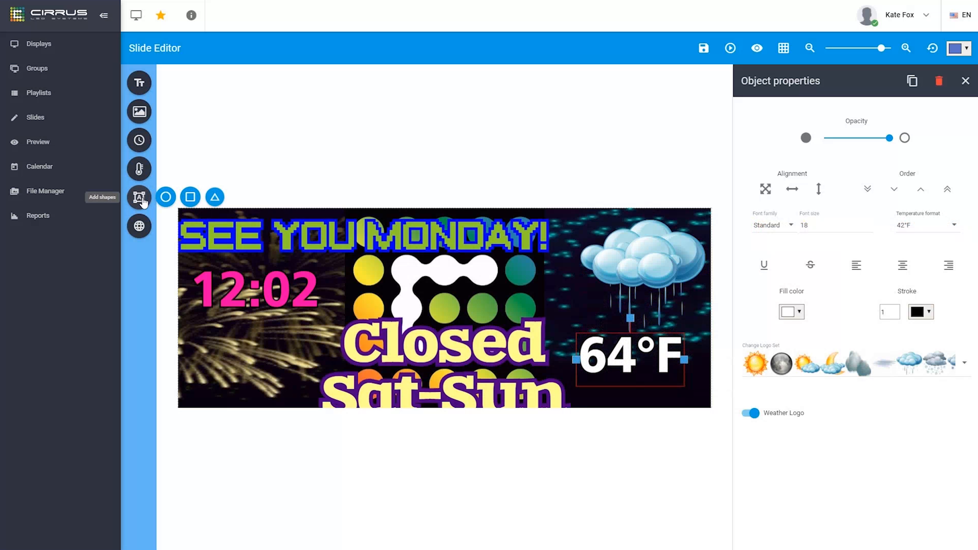
click(169, 202)
drag(453, 297, 270, 352)
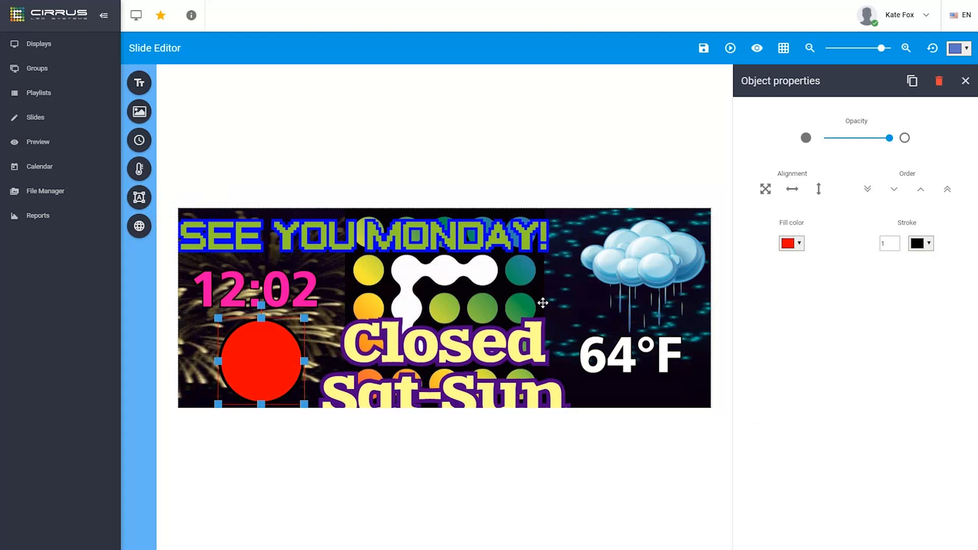
click(800, 243)
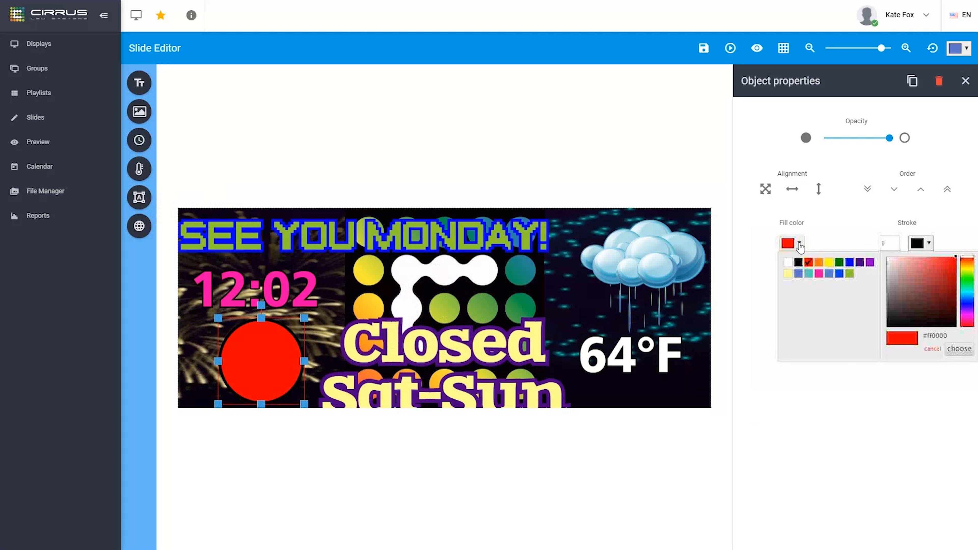
click(829, 262)
drag(261, 353, 179, 400)
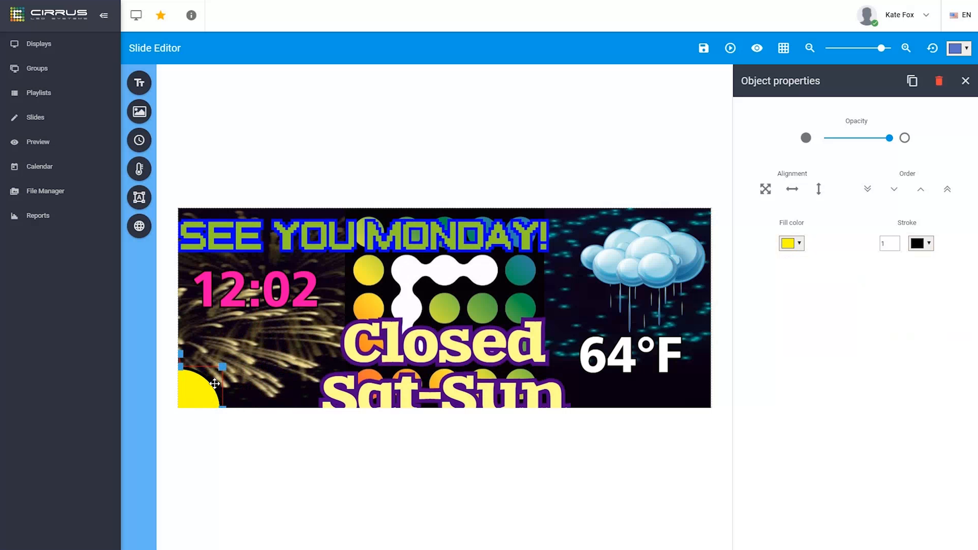
mouse_move(222, 366)
mouse_down()
mouse_move(265, 324)
mouse_move(231, 360)
mouse_up()
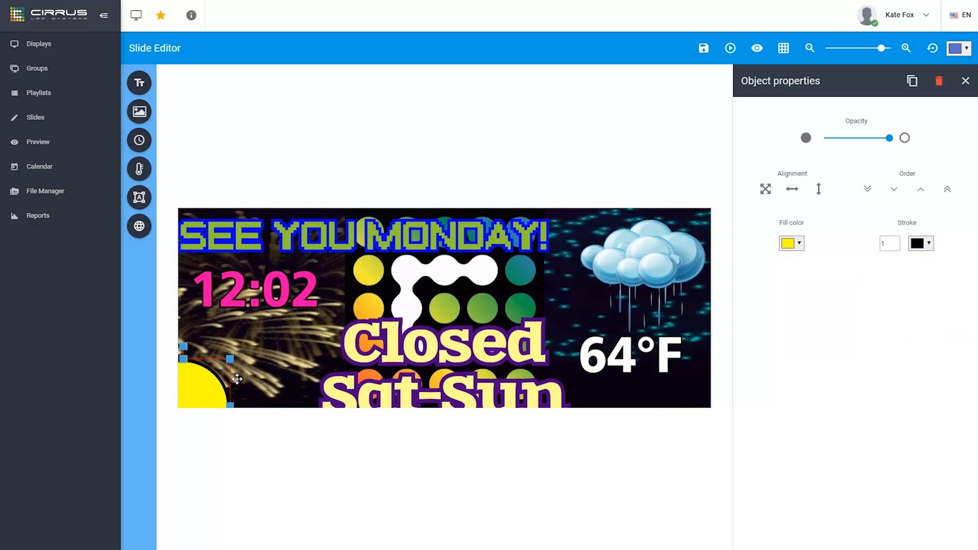
drag(230, 405, 288, 293)
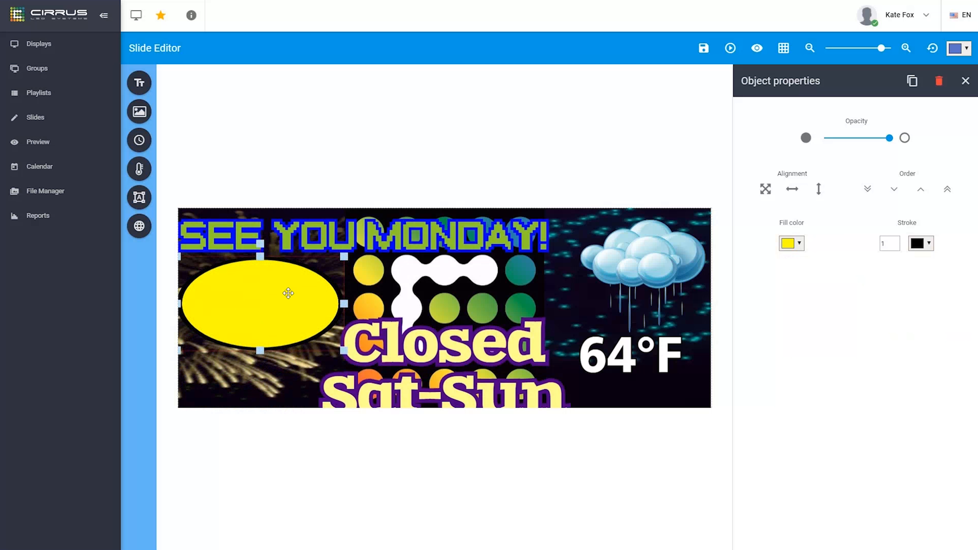
Send the ellipse behind the 12:02 clock, nudge it up, save the slide and return to Slides
click(894, 192)
drag(285, 331, 286, 319)
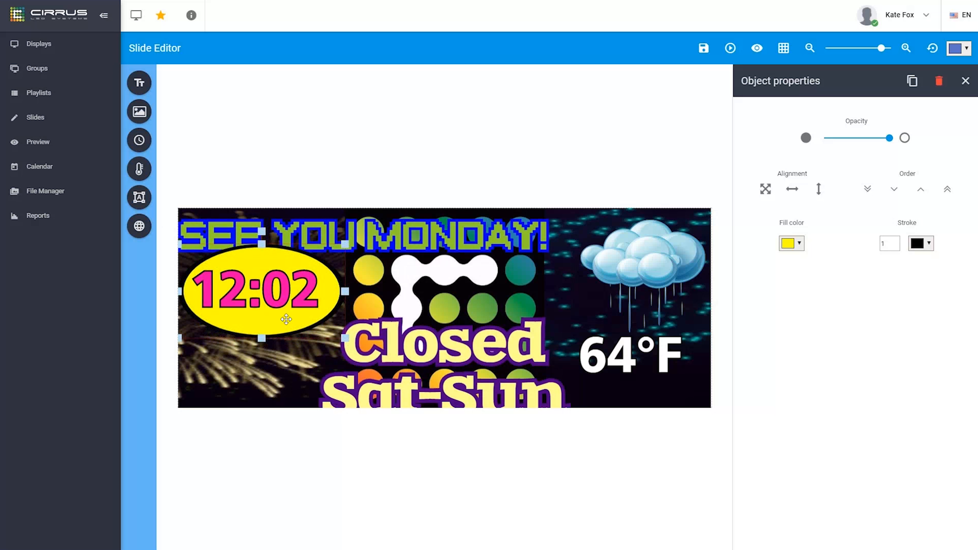
click(139, 227)
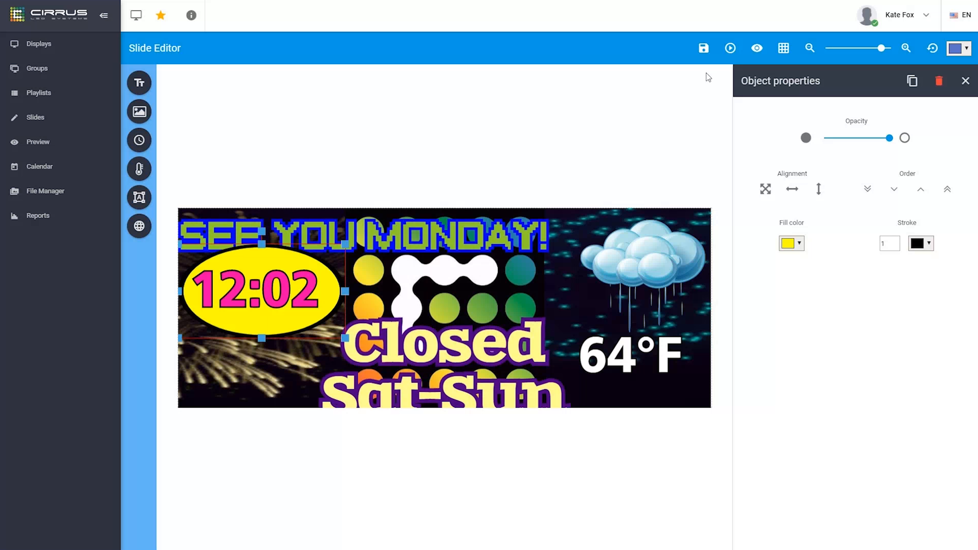
click(703, 57)
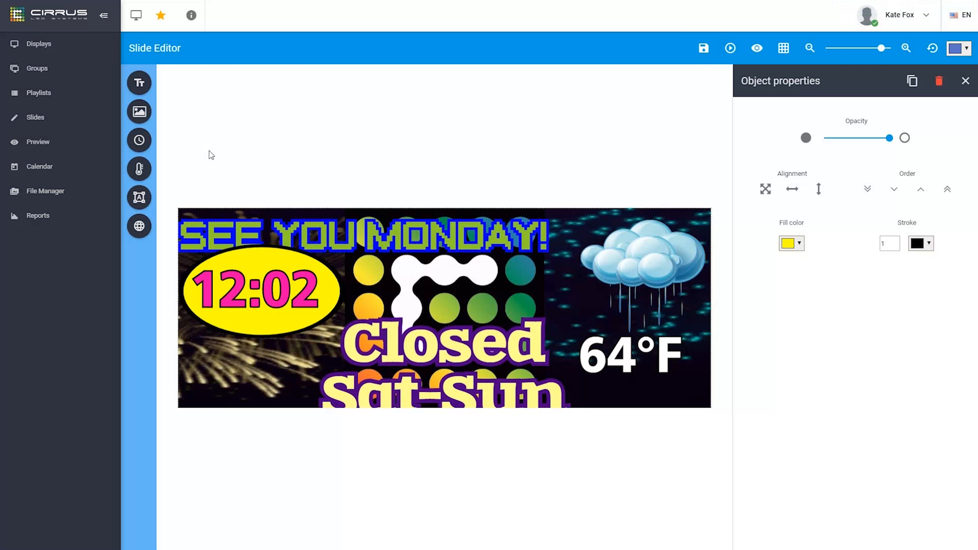
click(35, 120)
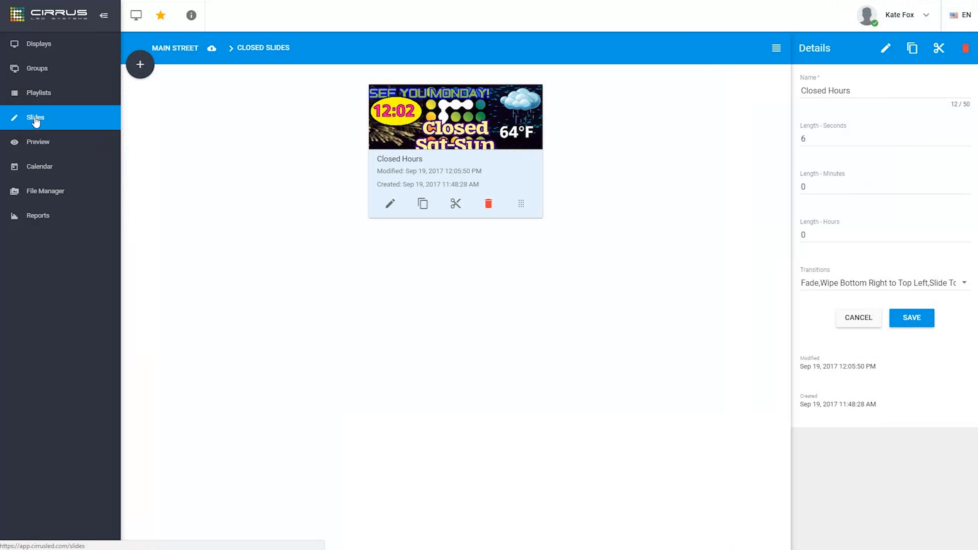
click(423, 208)
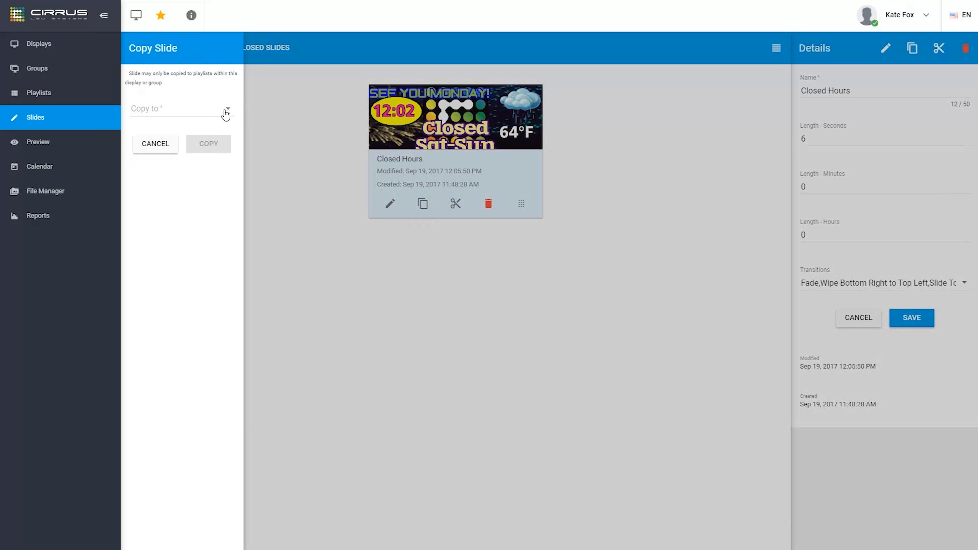
click(226, 112)
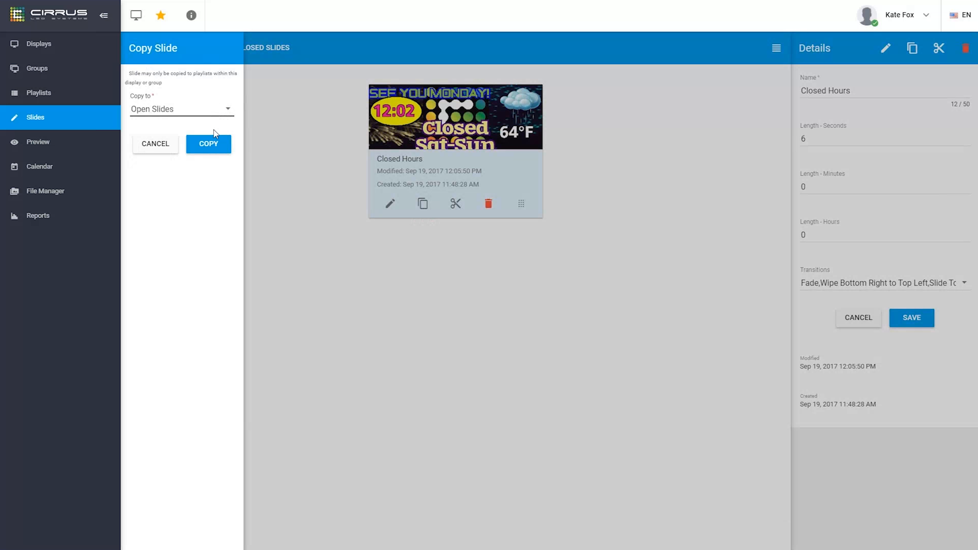
click(156, 142)
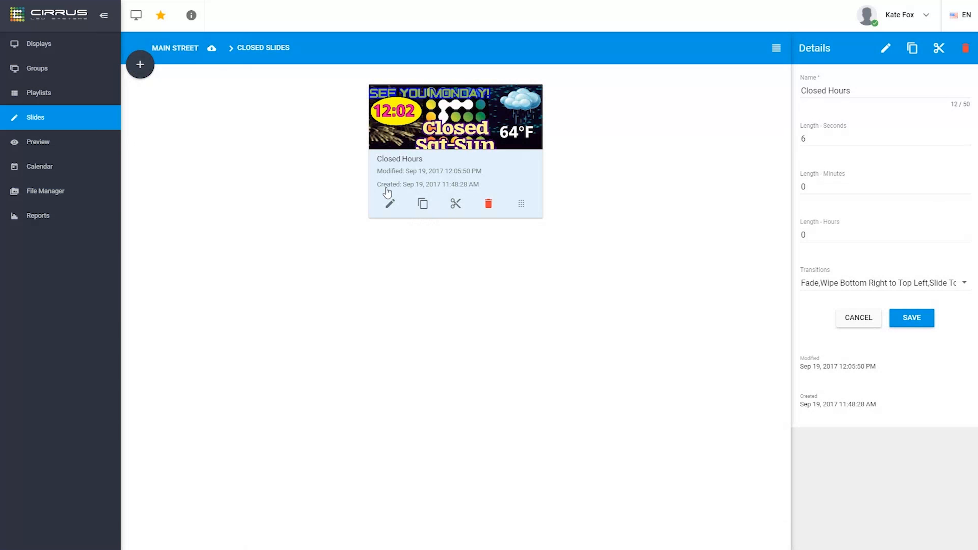
click(455, 204)
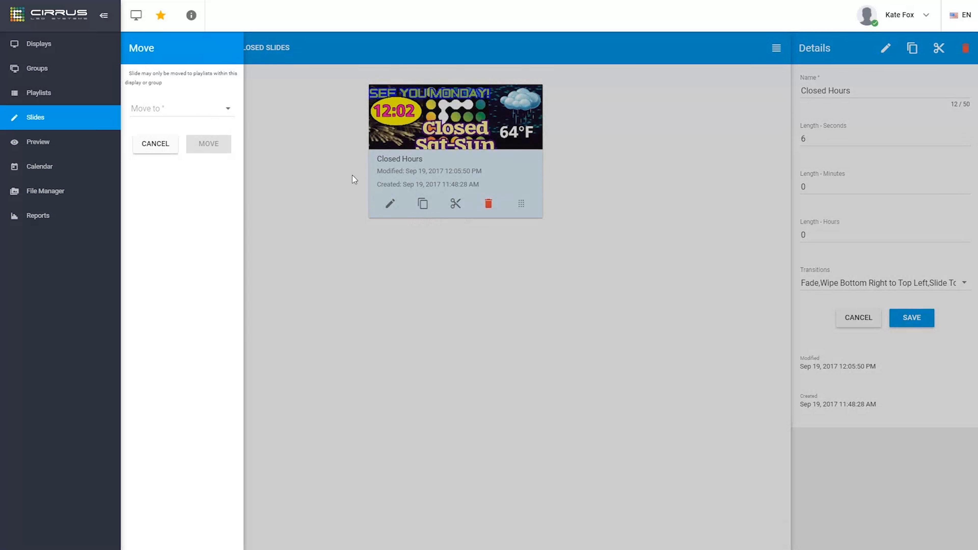
click(227, 108)
click(228, 109)
click(156, 143)
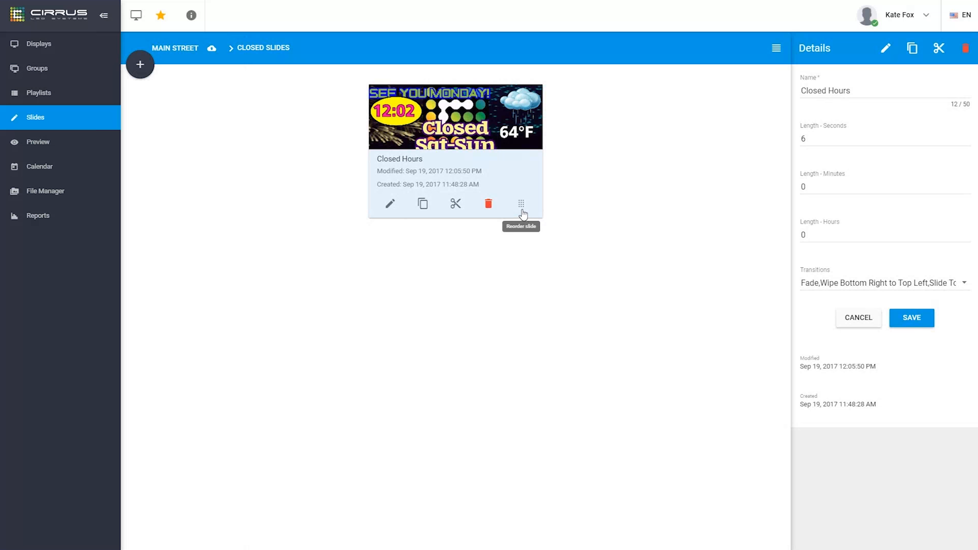
drag(523, 212, 401, 181)
Preview the Closed Hours slide, then switch the preview to the Open Slides playlist and play it
click(68, 150)
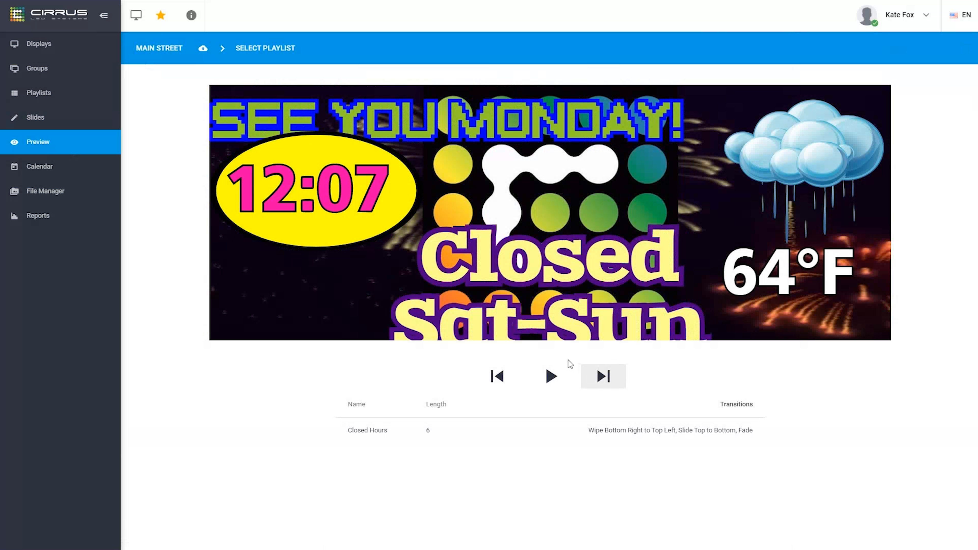
click(552, 376)
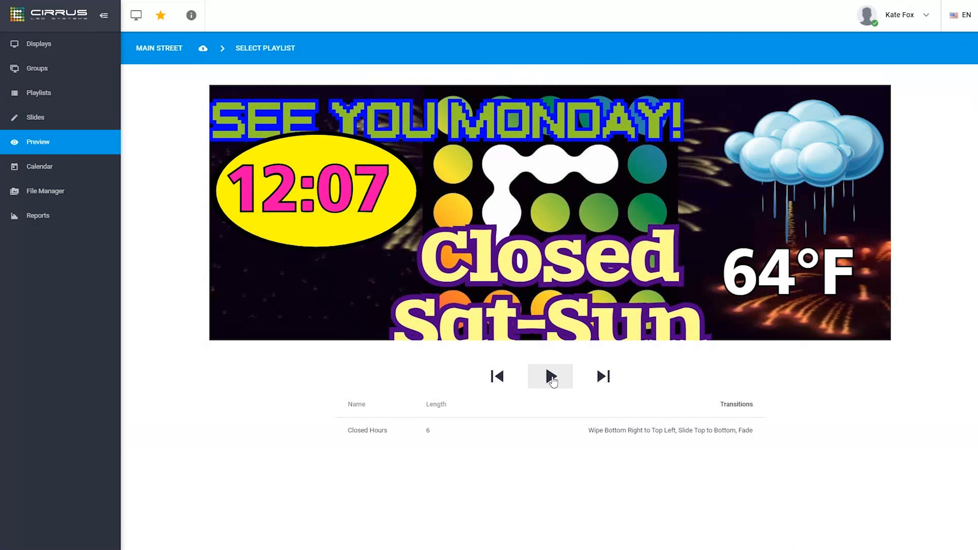
click(552, 377)
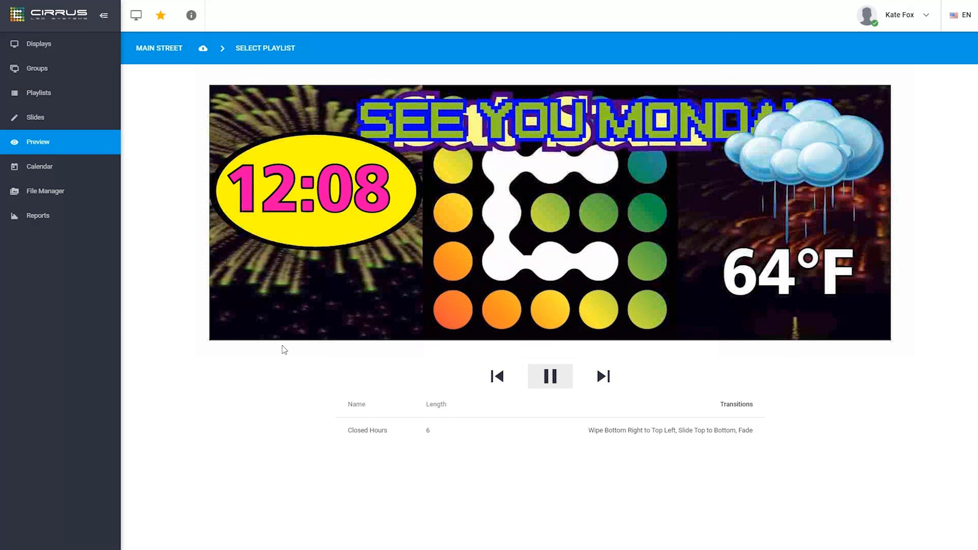
click(262, 55)
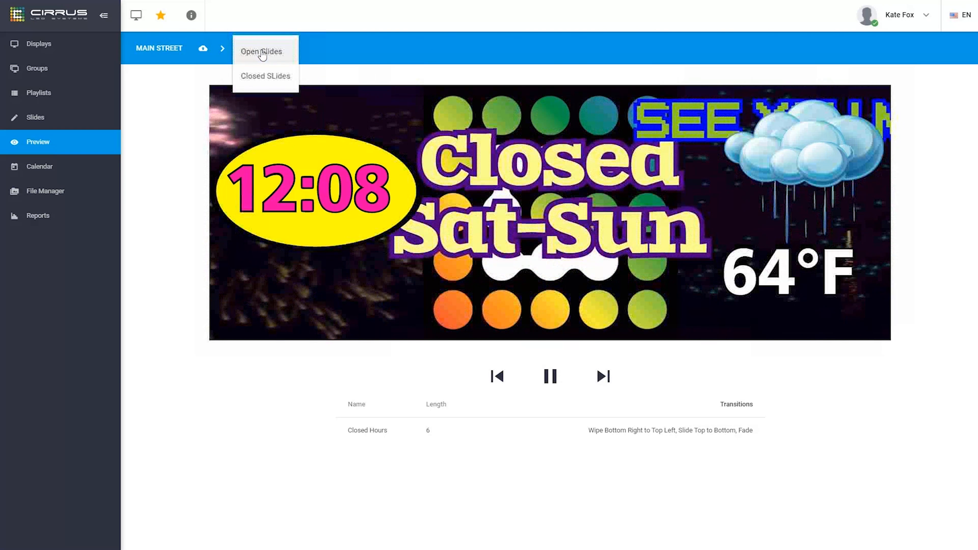
click(262, 54)
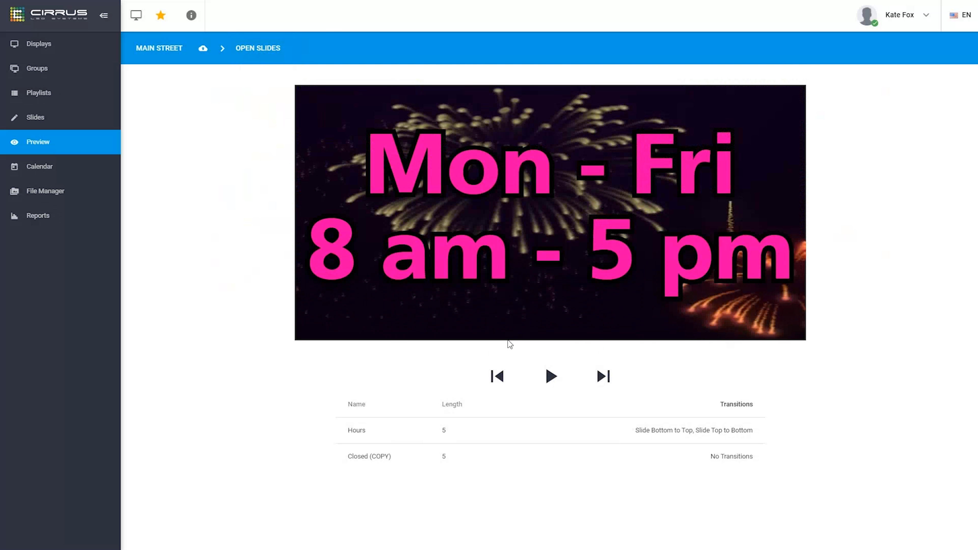
click(551, 376)
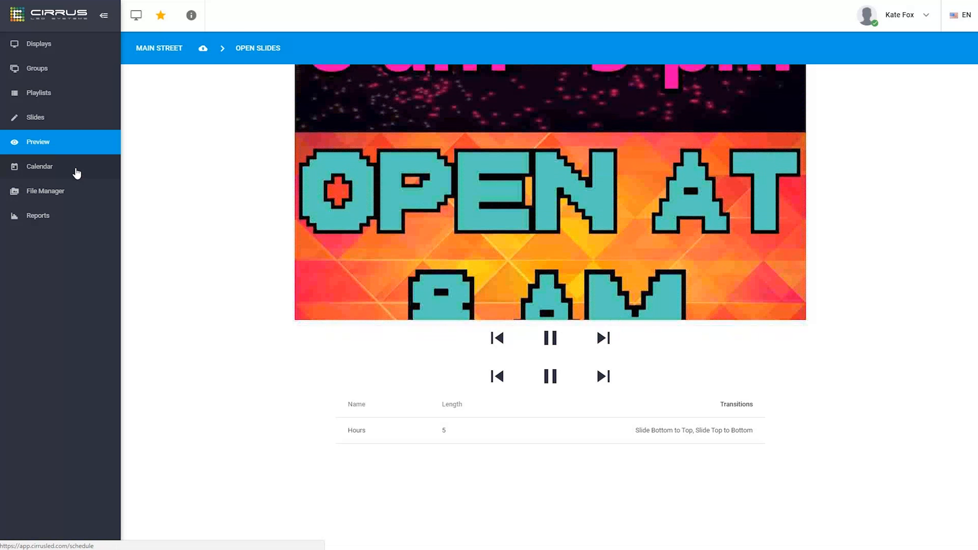
click(76, 171)
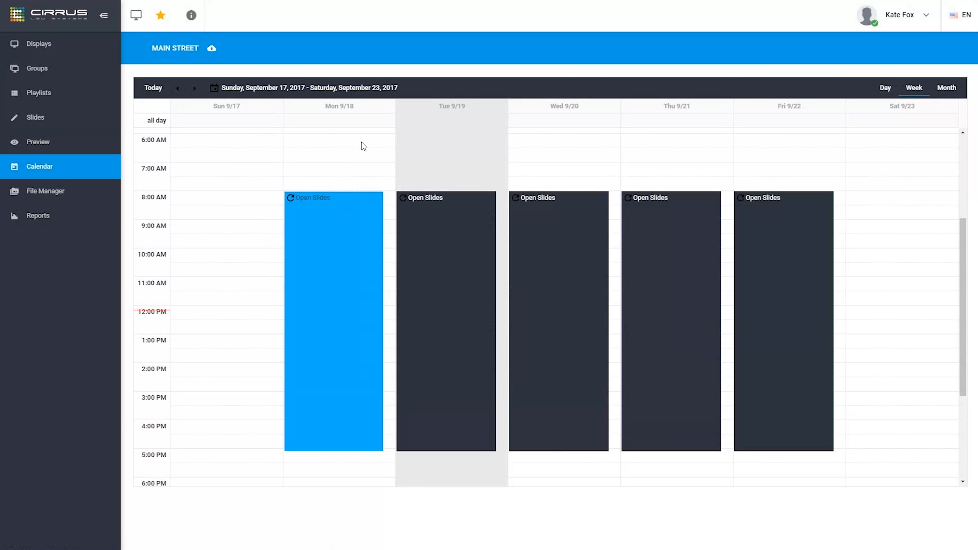
Create a Tuesday 9/19/2017 event playing the Closed SLides playlist, marked as all-day
click(445, 148)
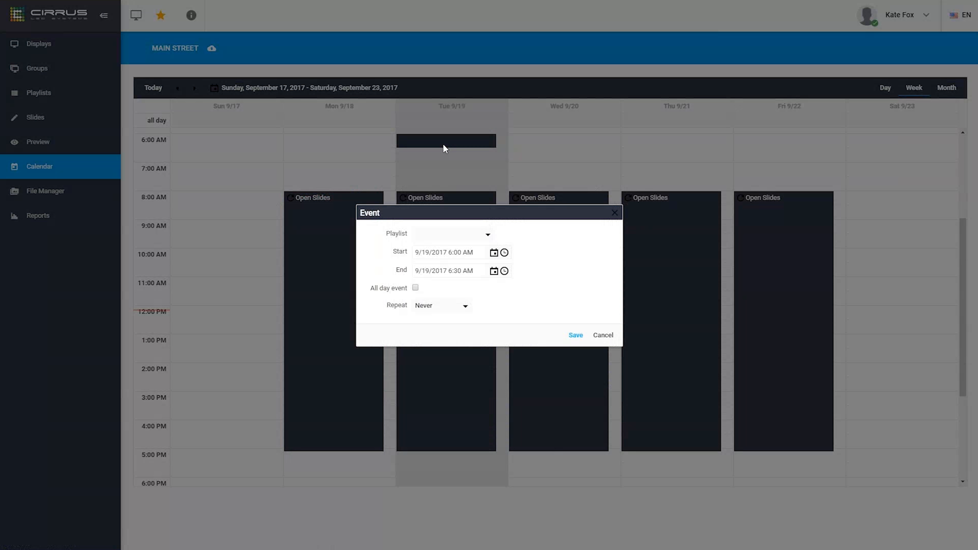
click(486, 241)
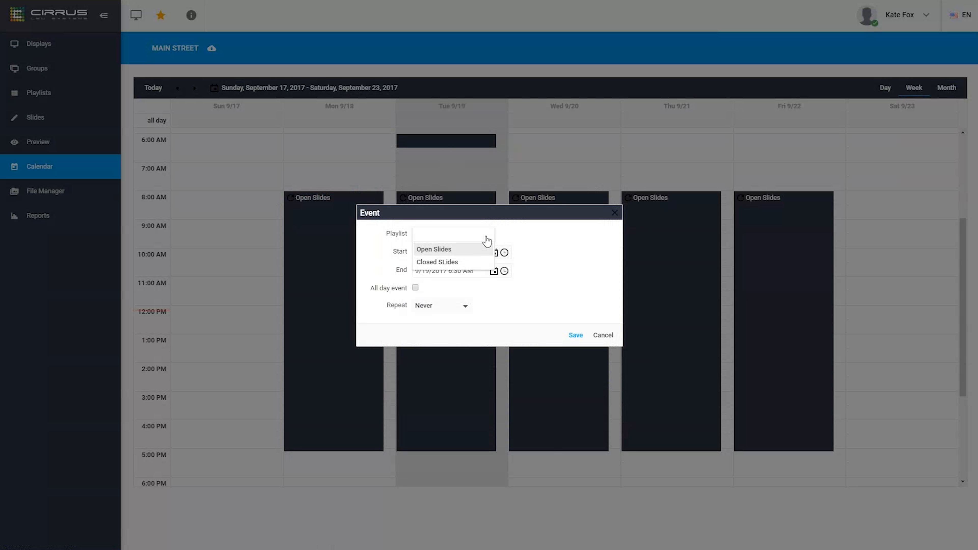
click(464, 264)
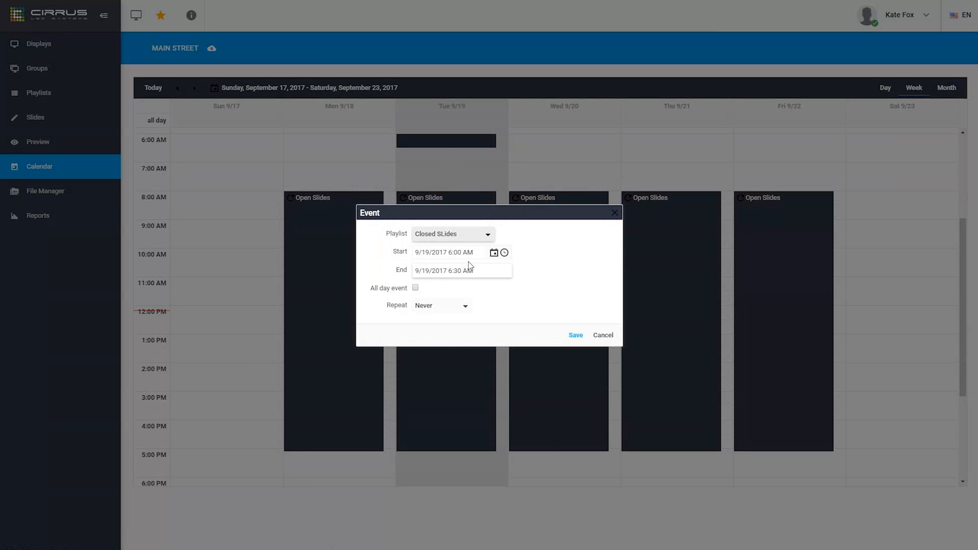
click(414, 288)
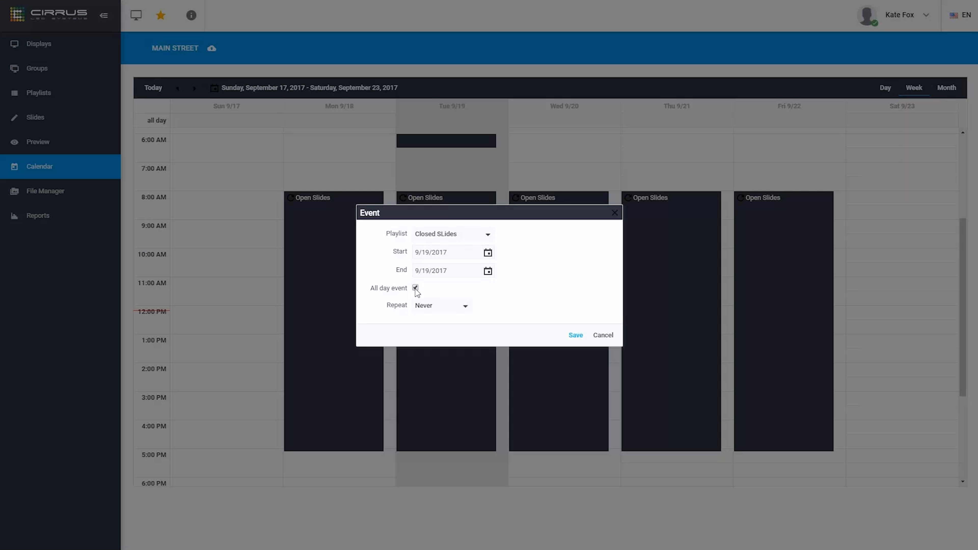
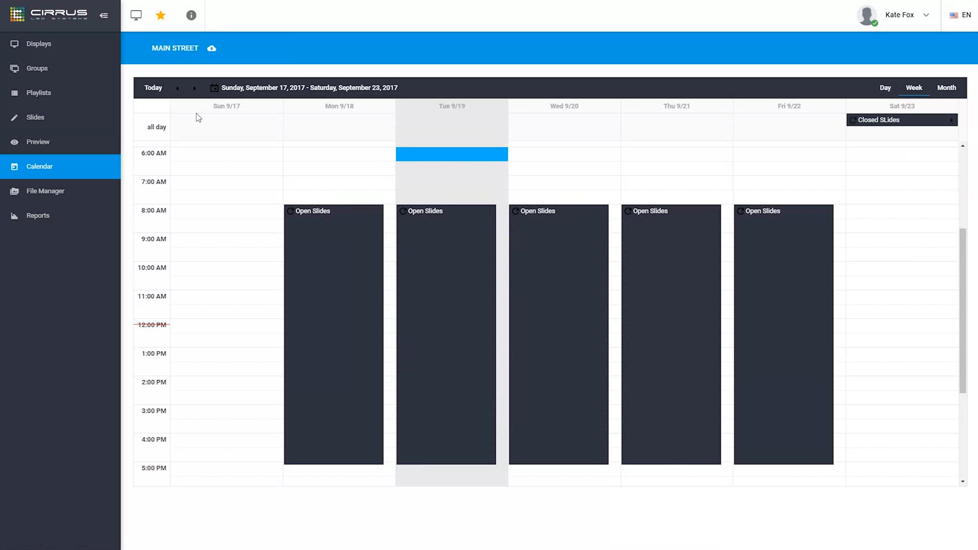
Check the calendar for the following week, Sept 24–30, then go to File Manager's User Media
click(194, 88)
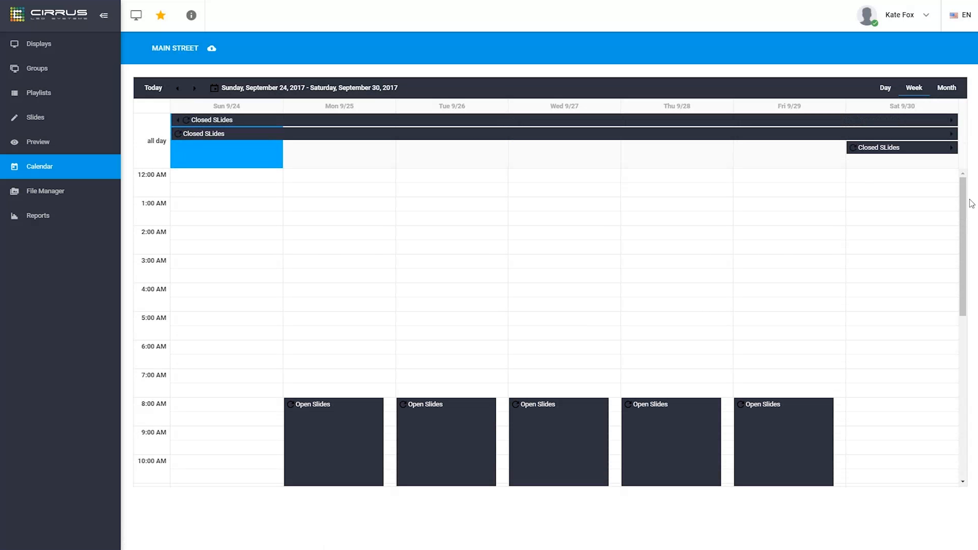
drag(963, 196, 950, 283)
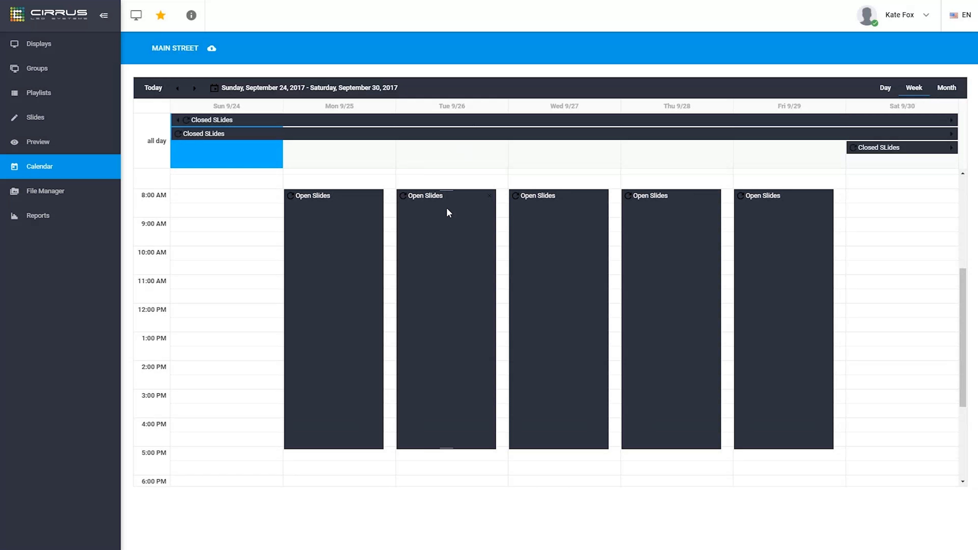
click(73, 198)
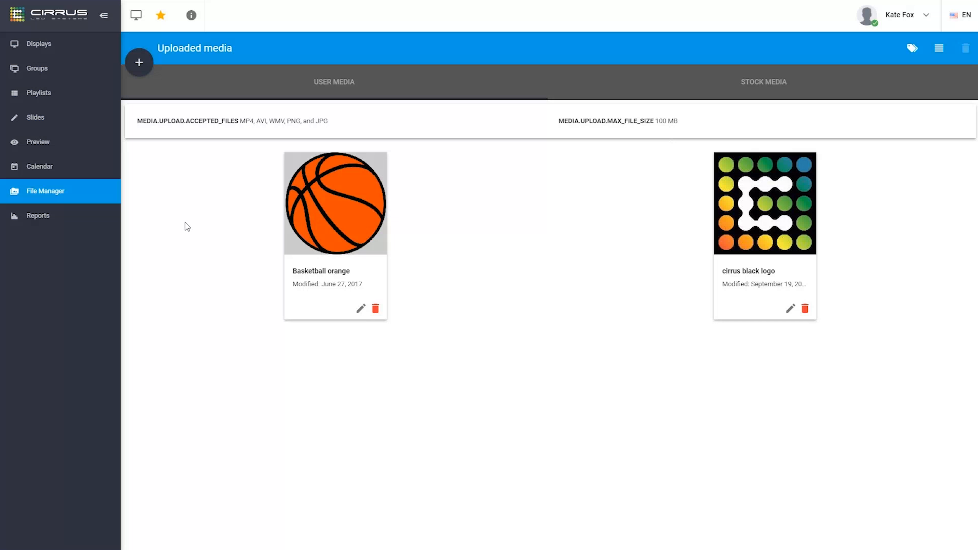
Upload the CirrusLED-ConferenceRoomTVLogo image from Documents into User Media
click(142, 66)
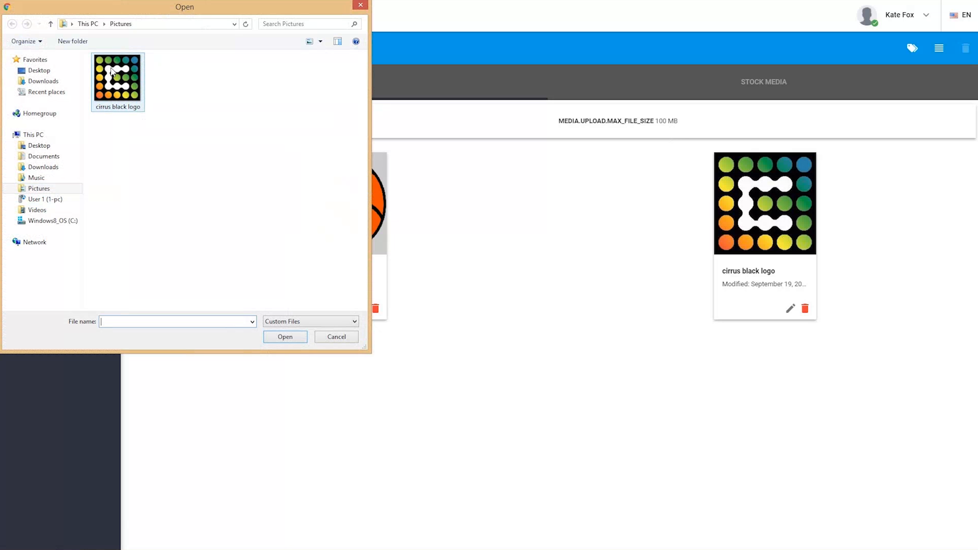
click(55, 157)
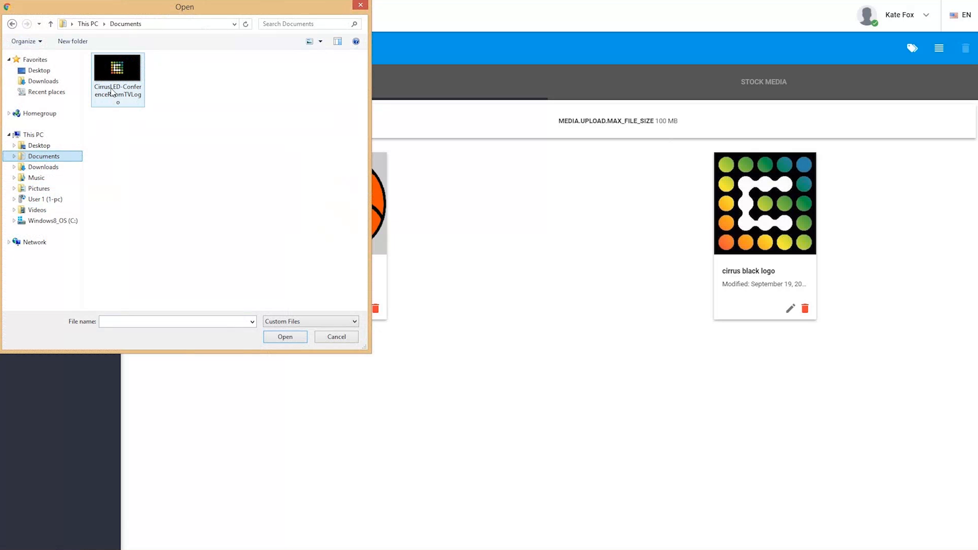
click(121, 74)
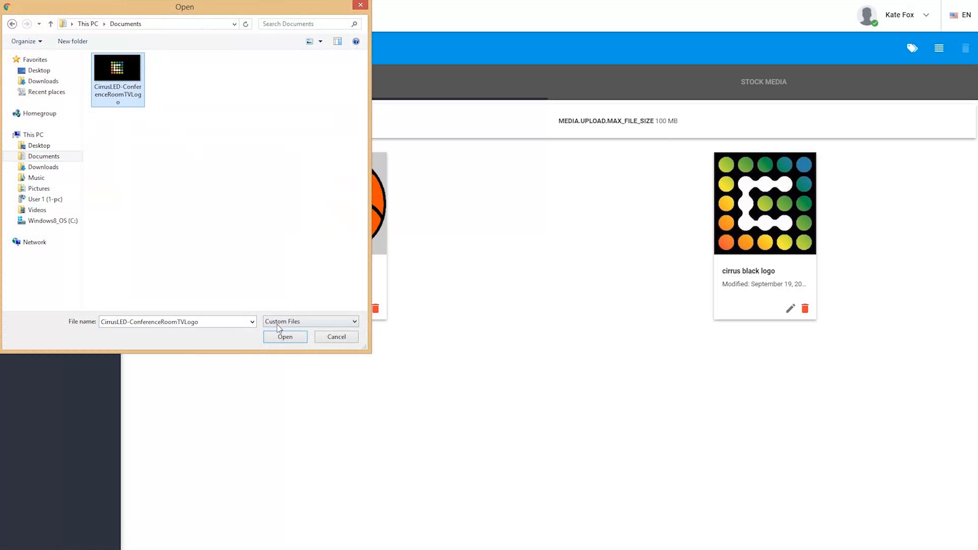
click(285, 337)
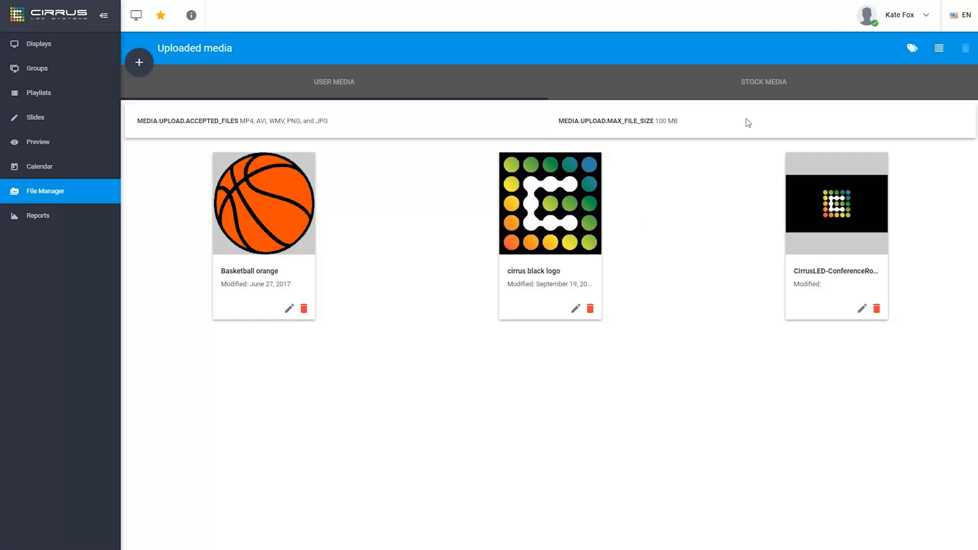
click(762, 86)
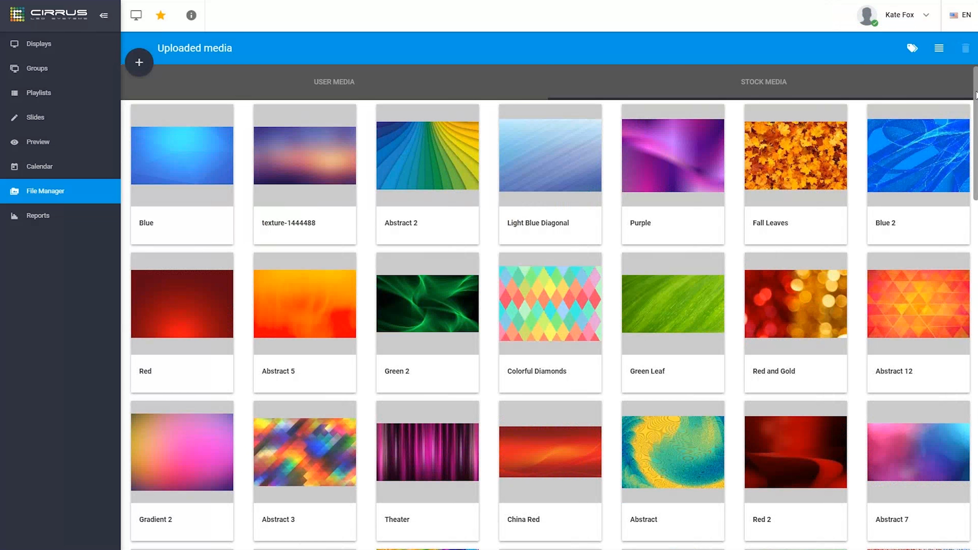
scroll(976, 172, down, 2)
scroll(976, 171, down, 15)
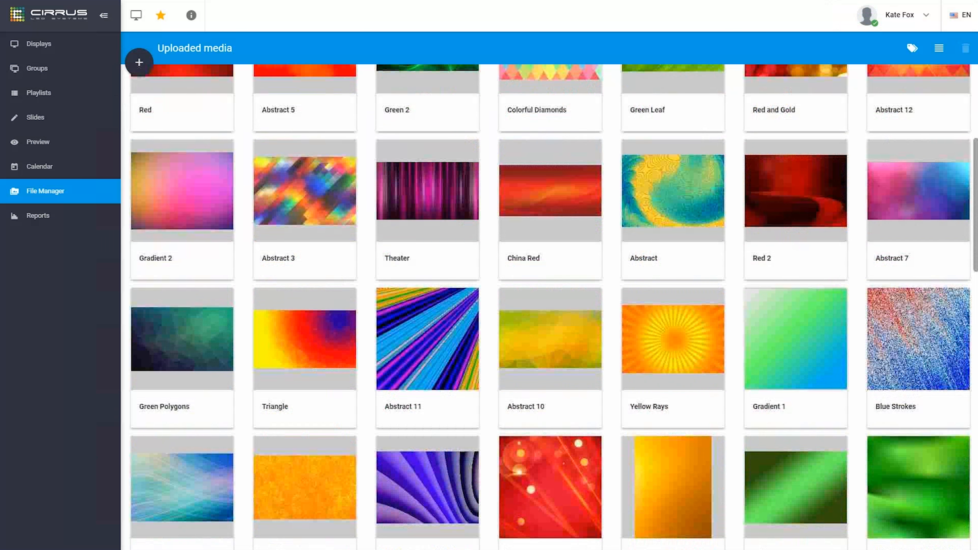
scroll(975, 364, down, 5)
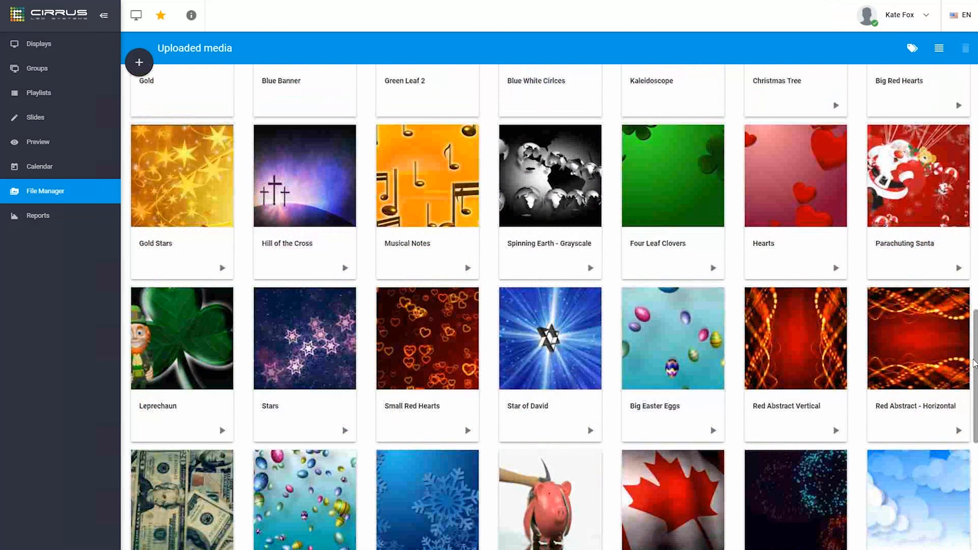
drag(973, 363, 969, 433)
scroll(969, 434, down, 2)
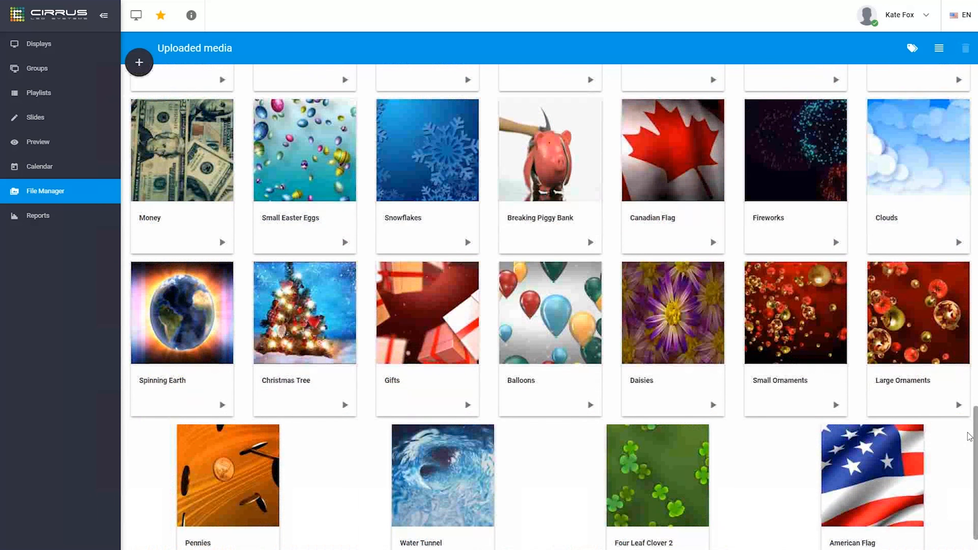
scroll(960, 404, up, 15)
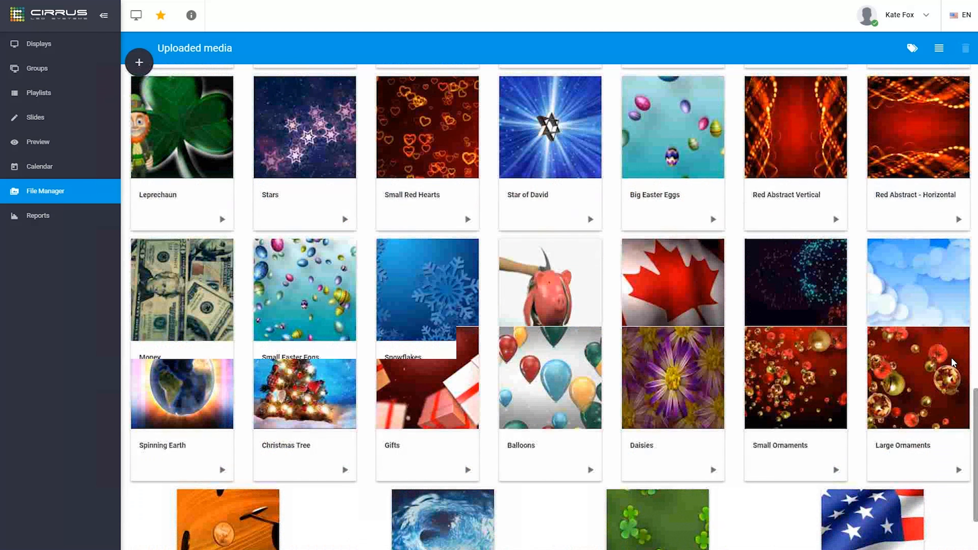
scroll(943, 162, up, 4)
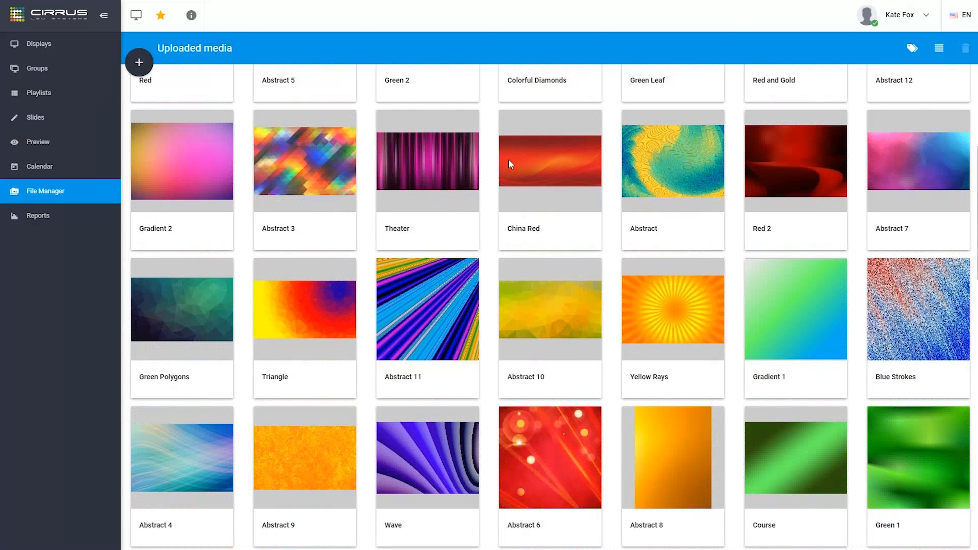
scroll(586, 197, up, 5)
scroll(584, 196, up, 1)
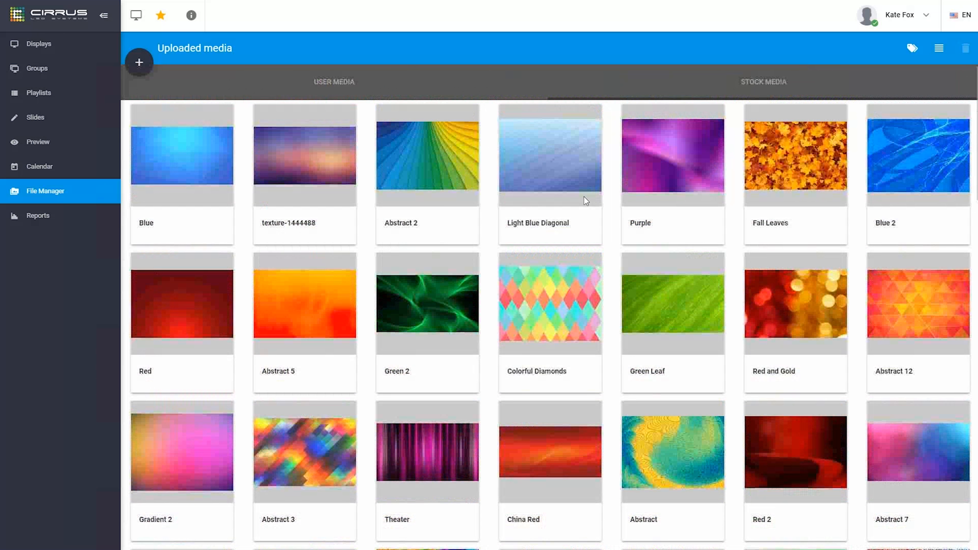
click(313, 81)
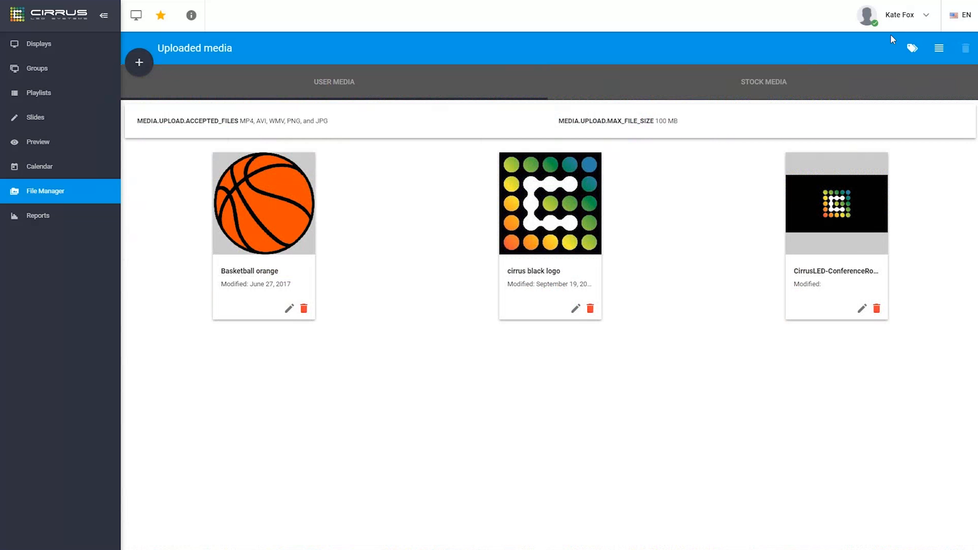
Create a media tag named 'Logos' in the Tags panel, then close the panel
click(913, 50)
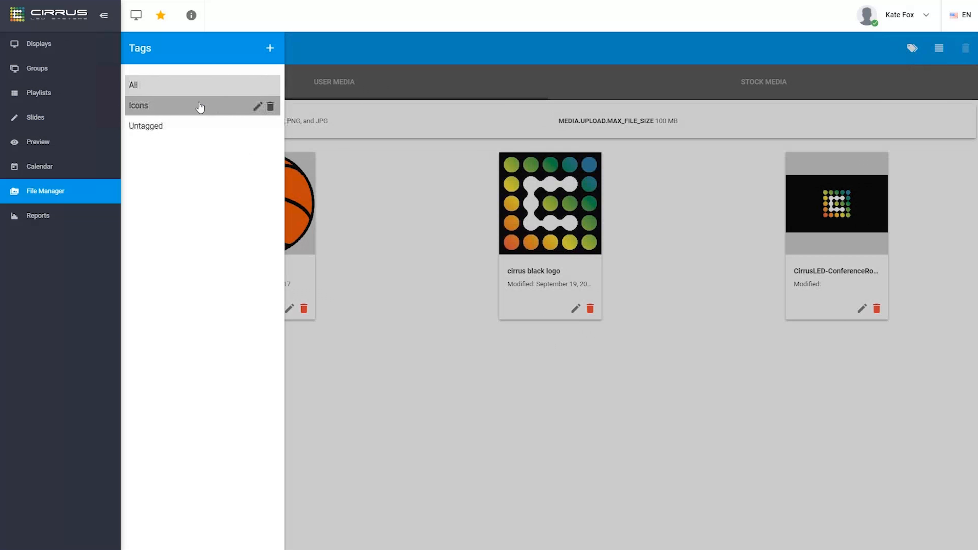
click(270, 50)
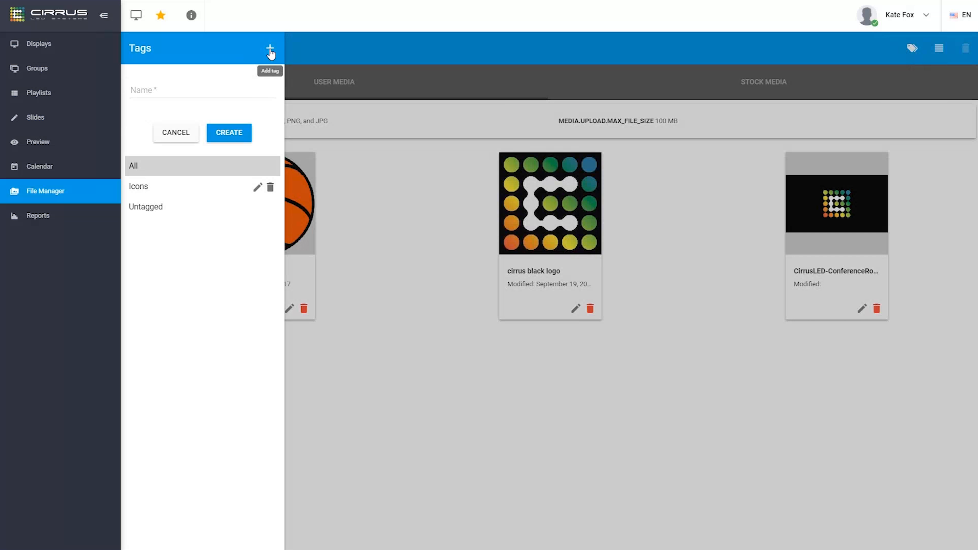
click(179, 88)
text(Logos)
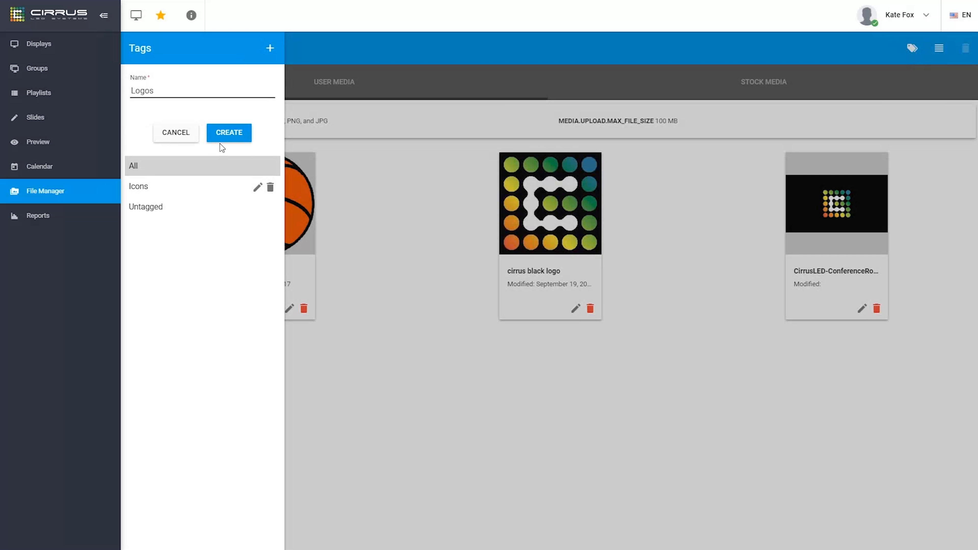
click(232, 140)
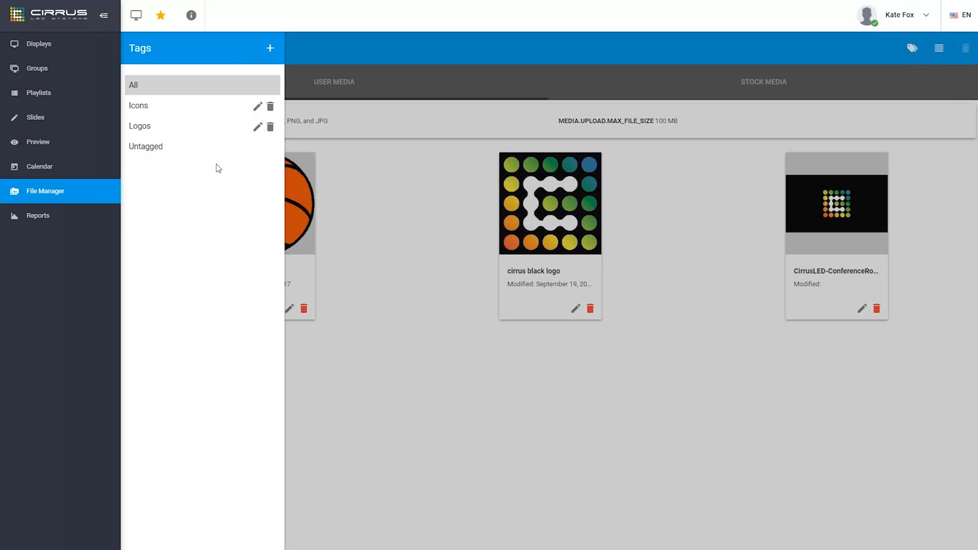
click(369, 196)
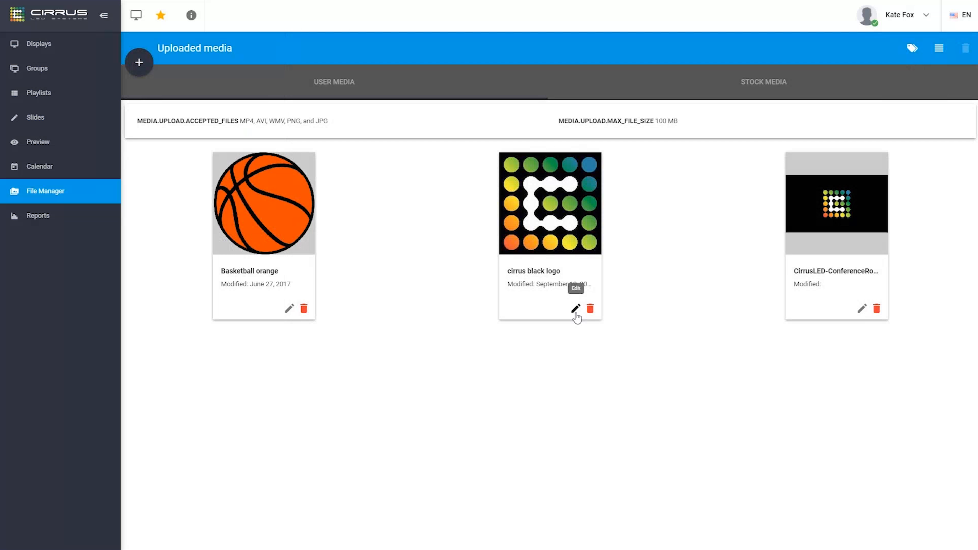
Tag the cirrus black logo image with Logos and save it
click(575, 309)
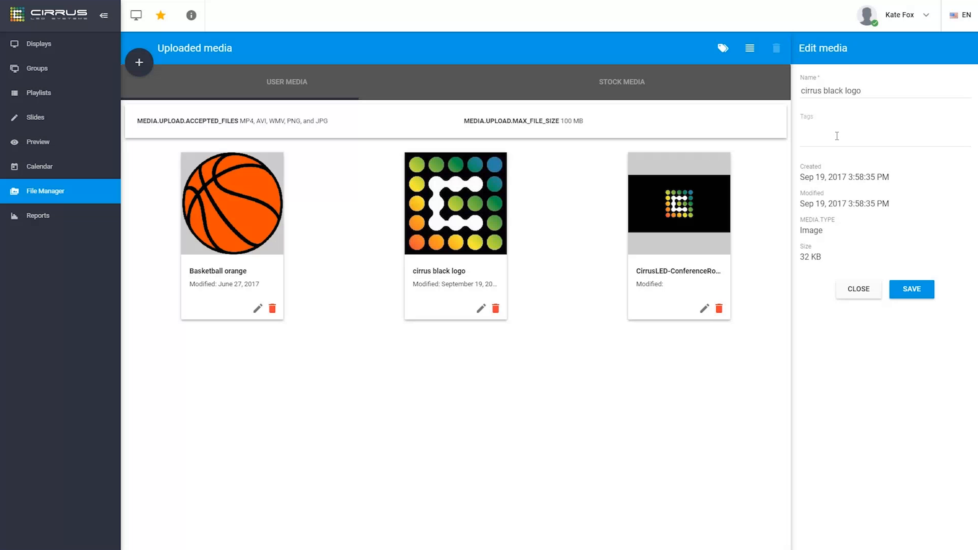
click(811, 135)
text(logo)
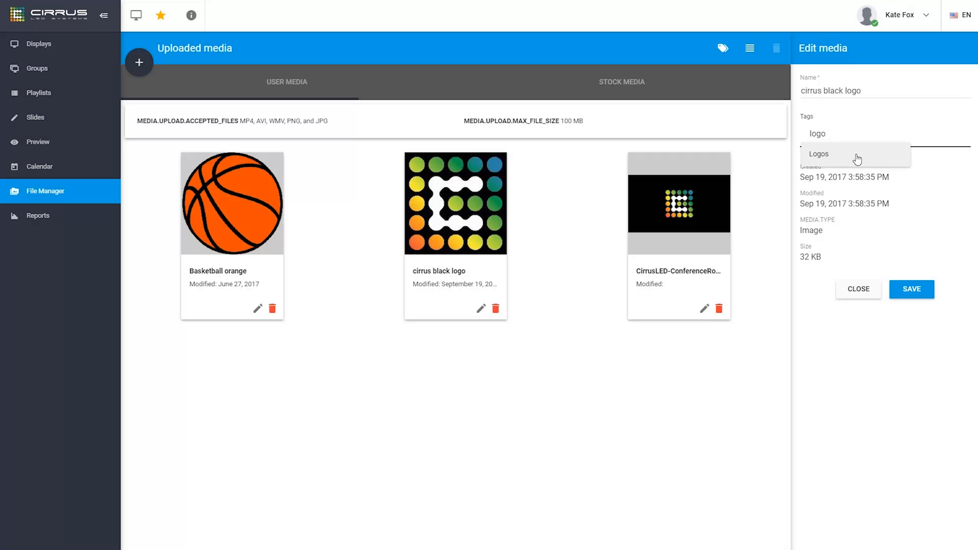
click(857, 158)
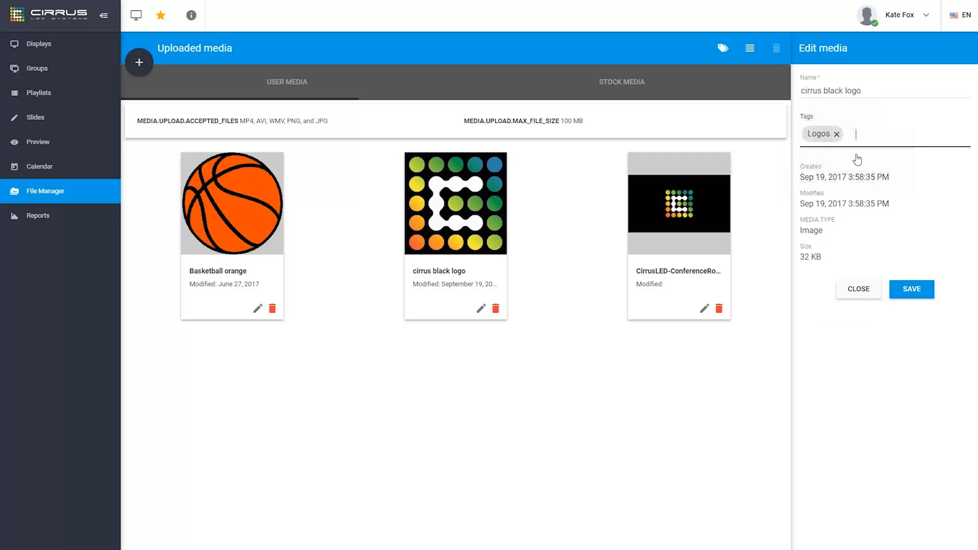
click(910, 292)
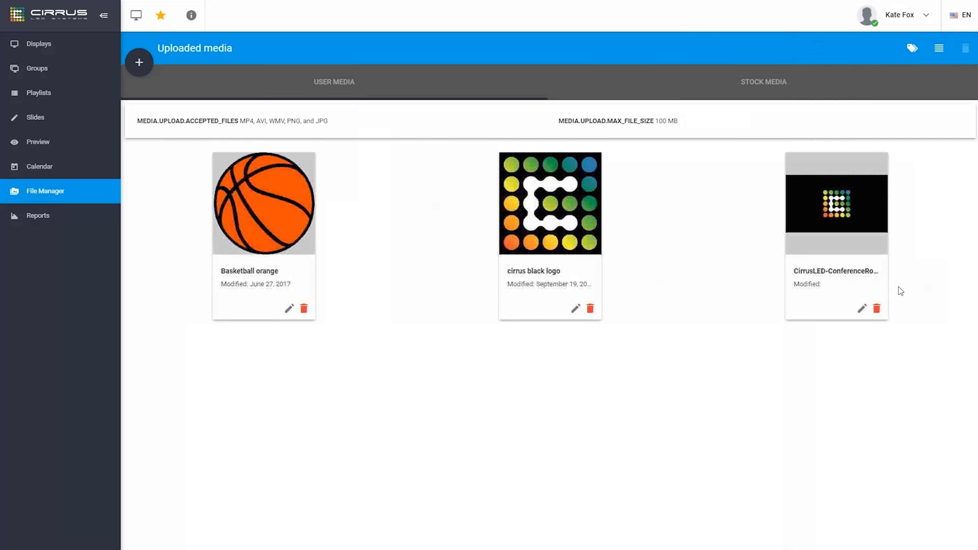
Tag the CirrusLED-ConferenceRoomTVLogo image with Logos and save it
click(863, 309)
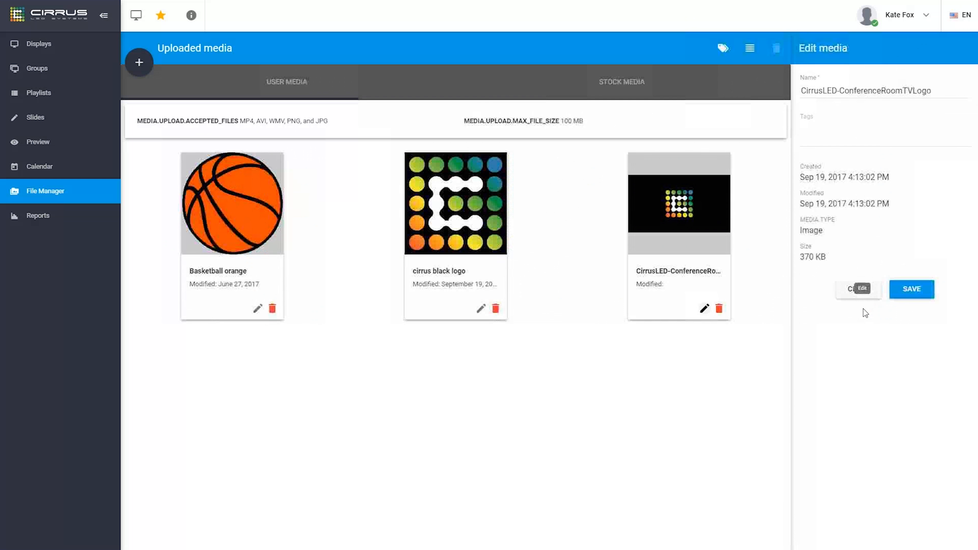
click(832, 134)
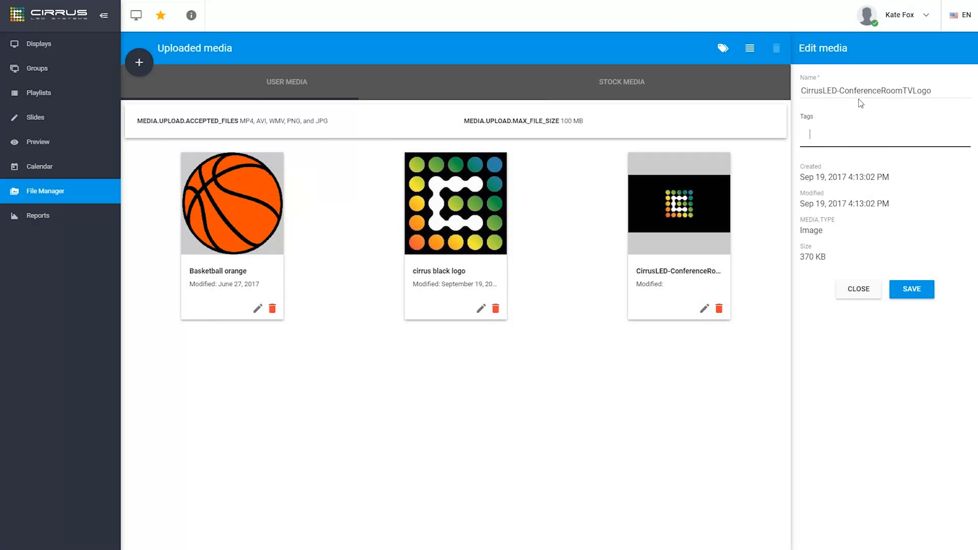
text(logos)
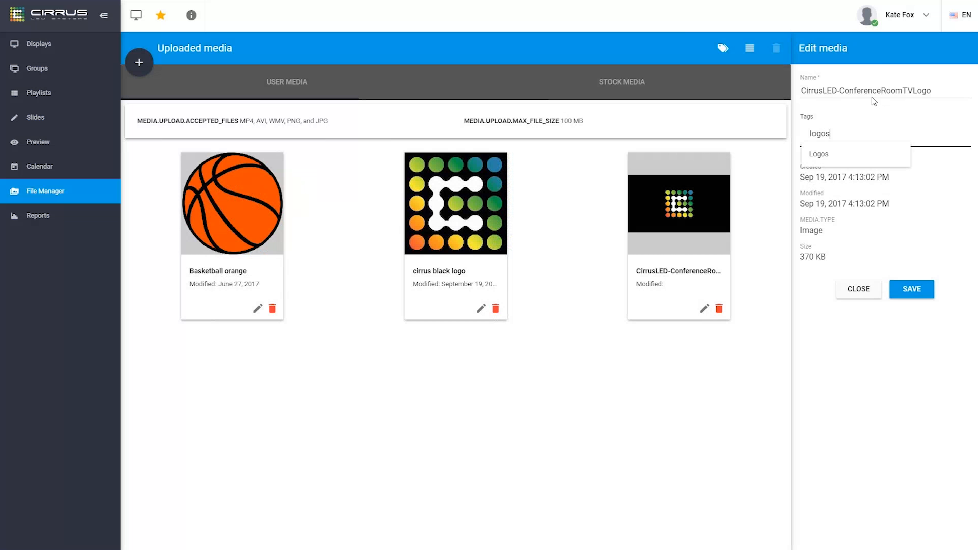
click(828, 162)
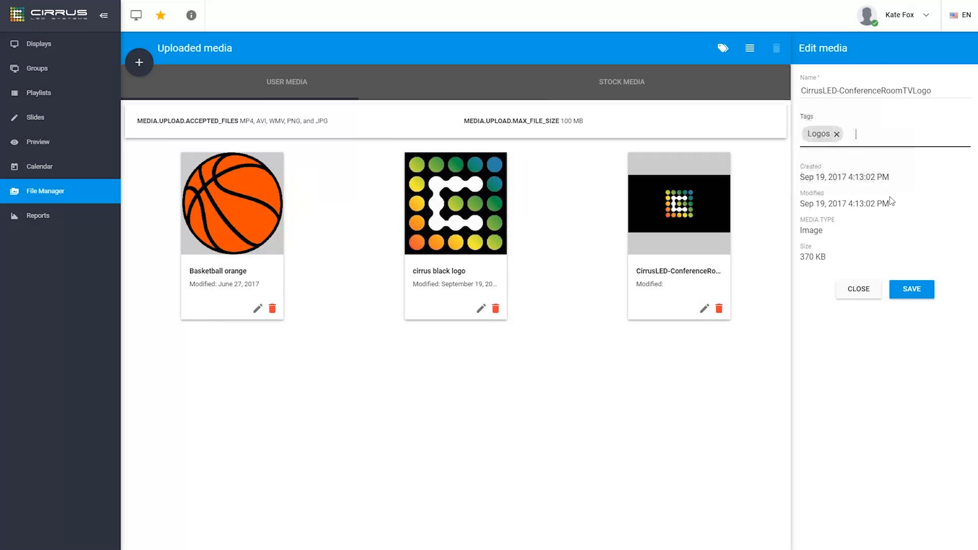
click(918, 293)
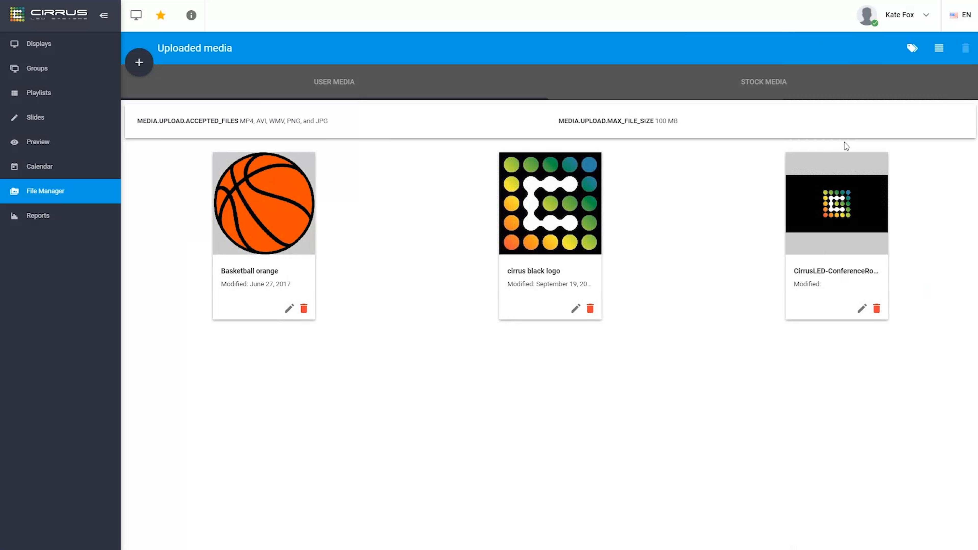
Filter User Media by the Logos tag to show only the two logo images
click(913, 48)
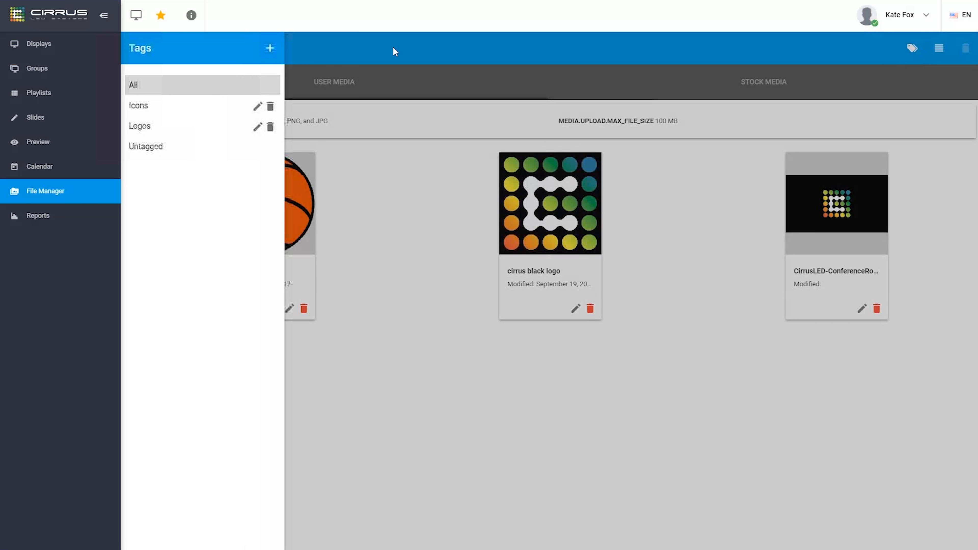
click(176, 129)
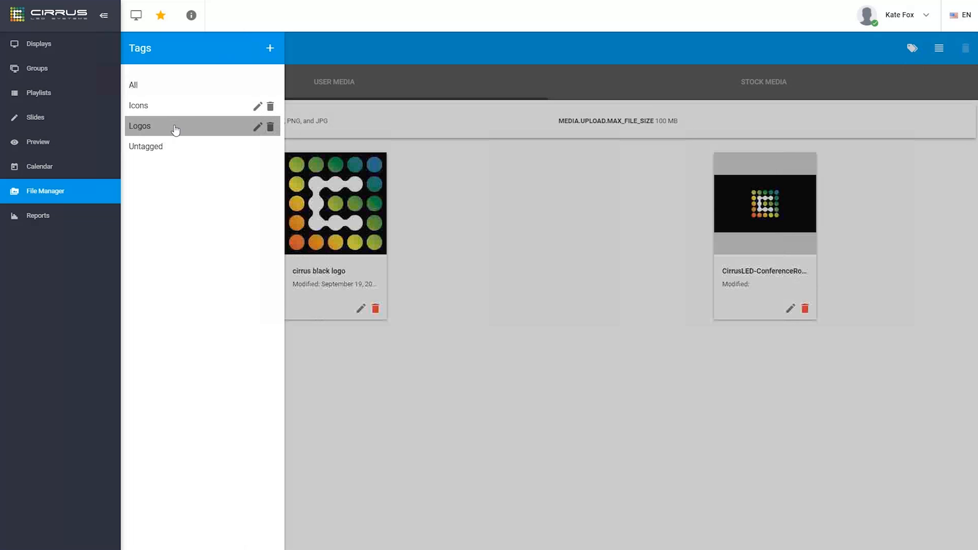
click(495, 202)
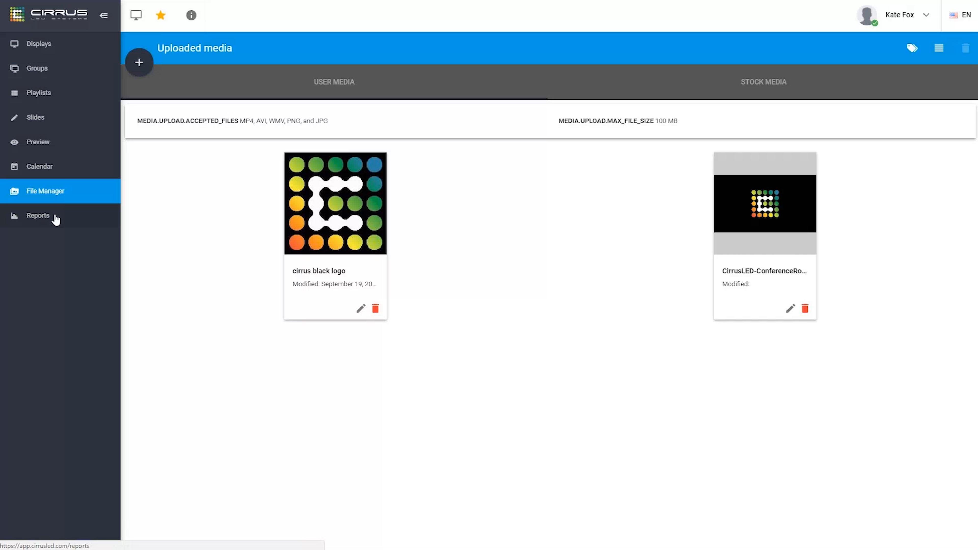
Publish the pending changes to the Main Street display from Slides
click(54, 114)
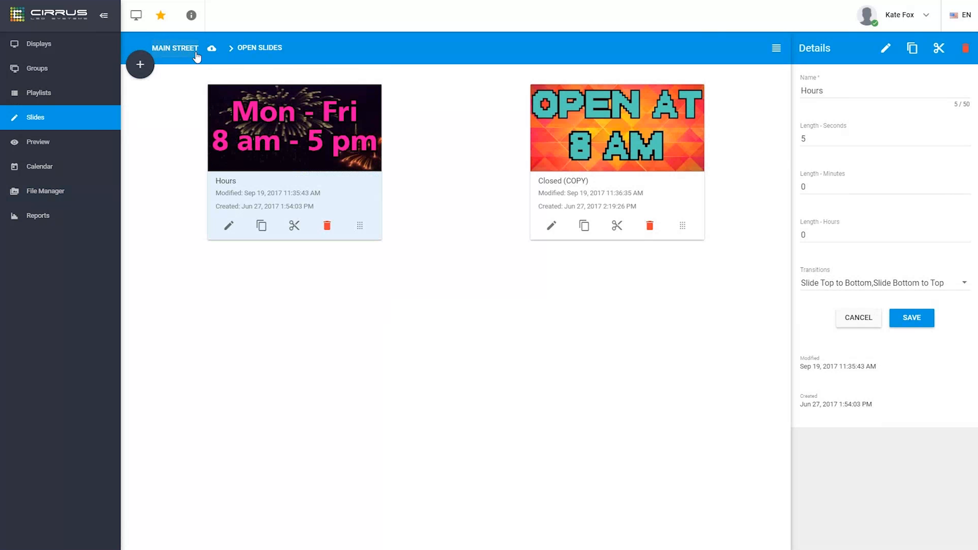
click(215, 53)
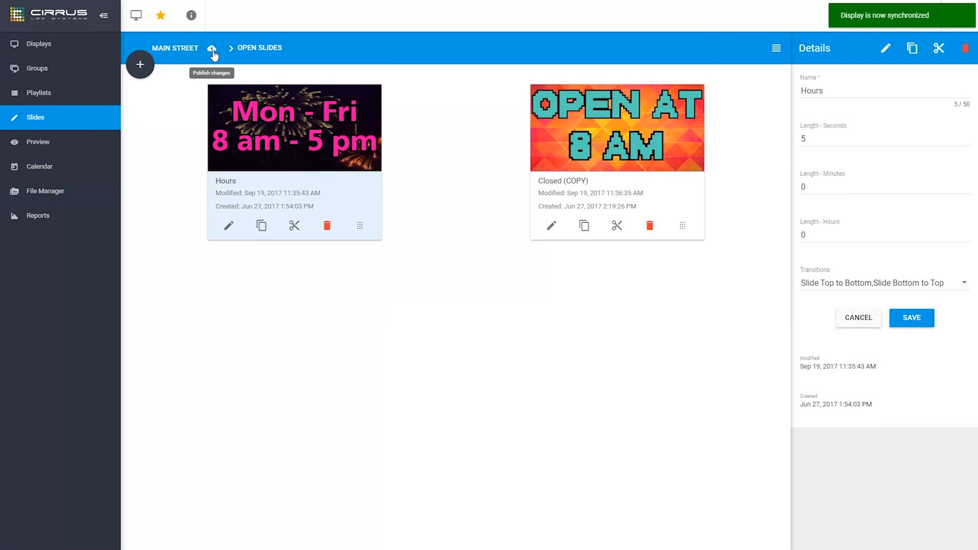